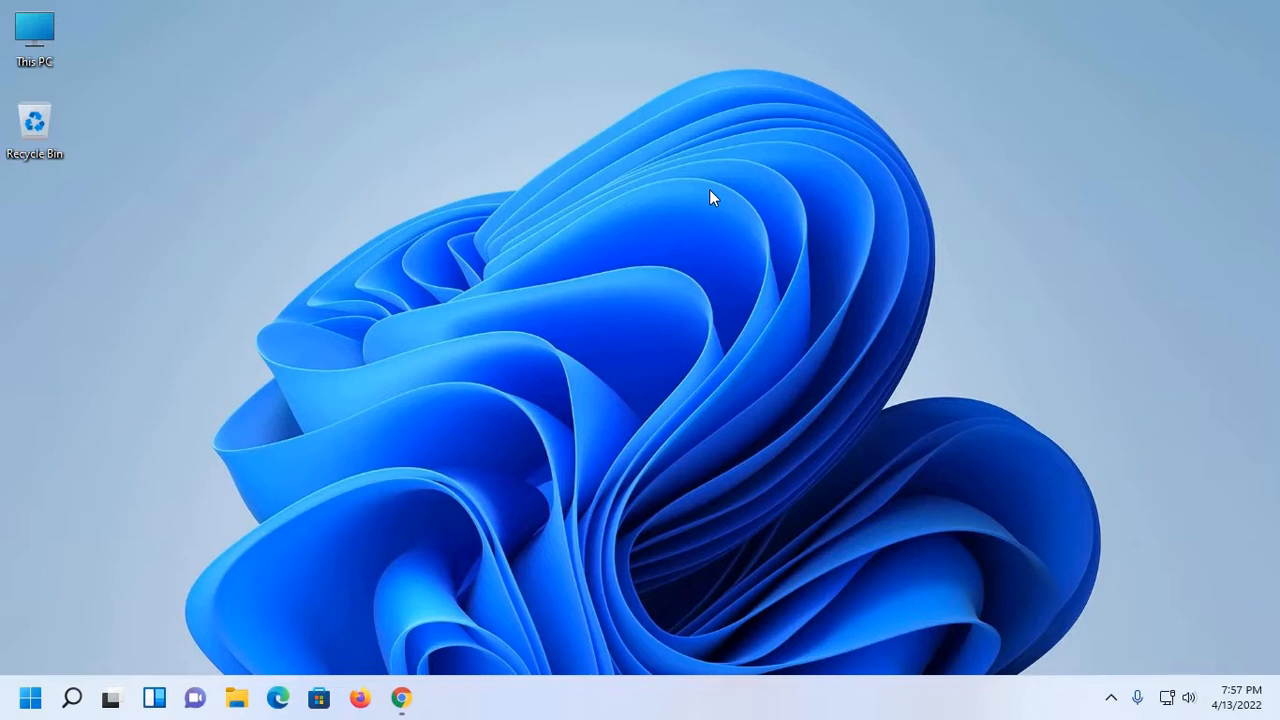
Step: Search the web for obs in Chrome and open the official Open Broadcaster Software site
click(401, 697)
click(446, 48)
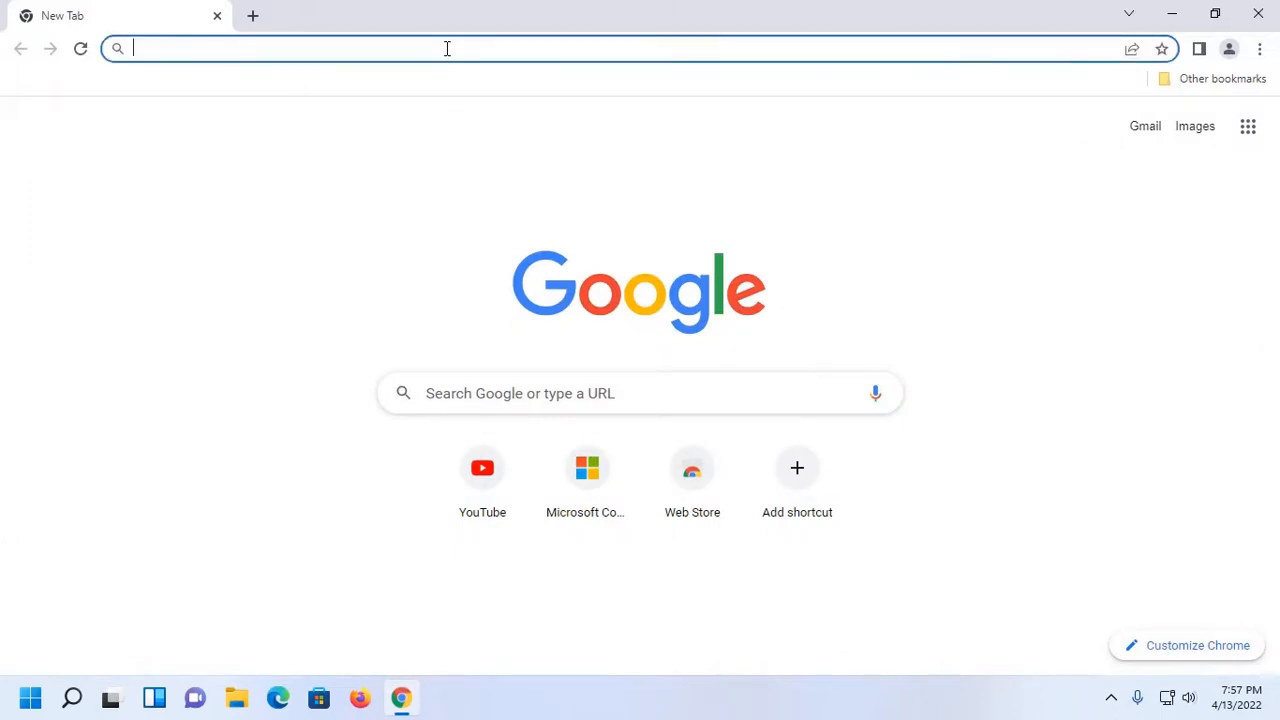
text(obs)
key(Return)
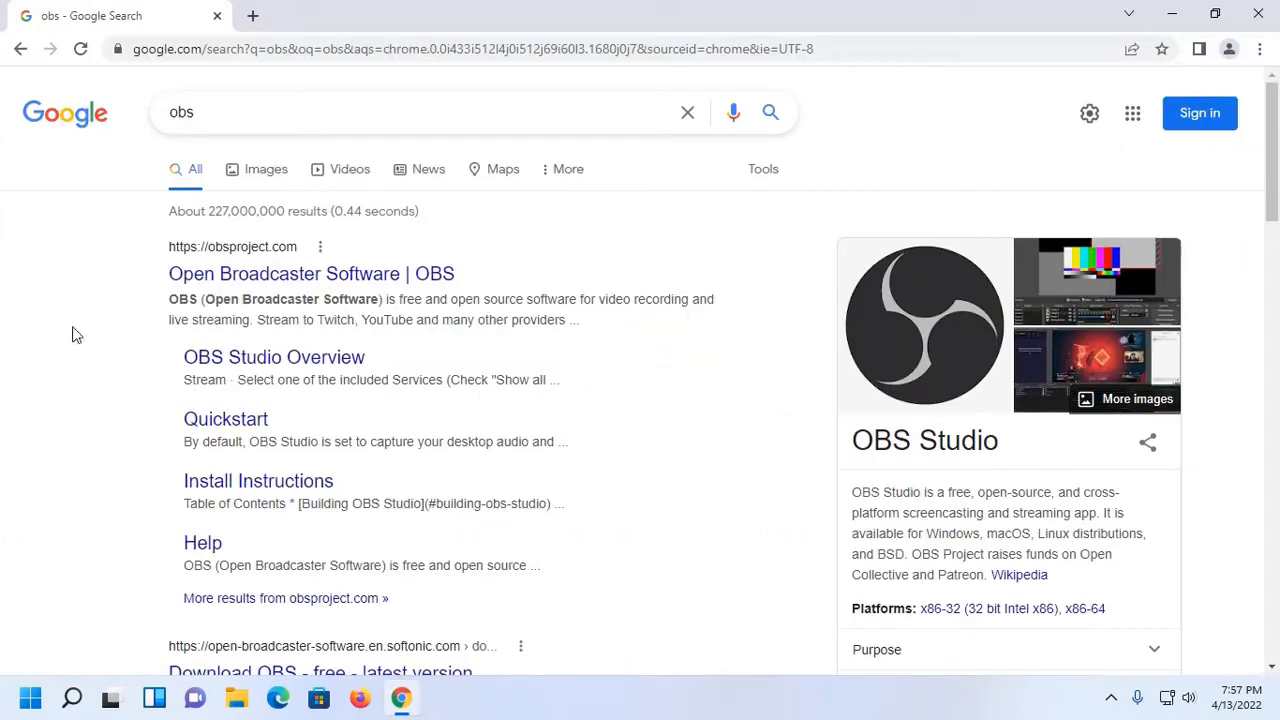
click(230, 268)
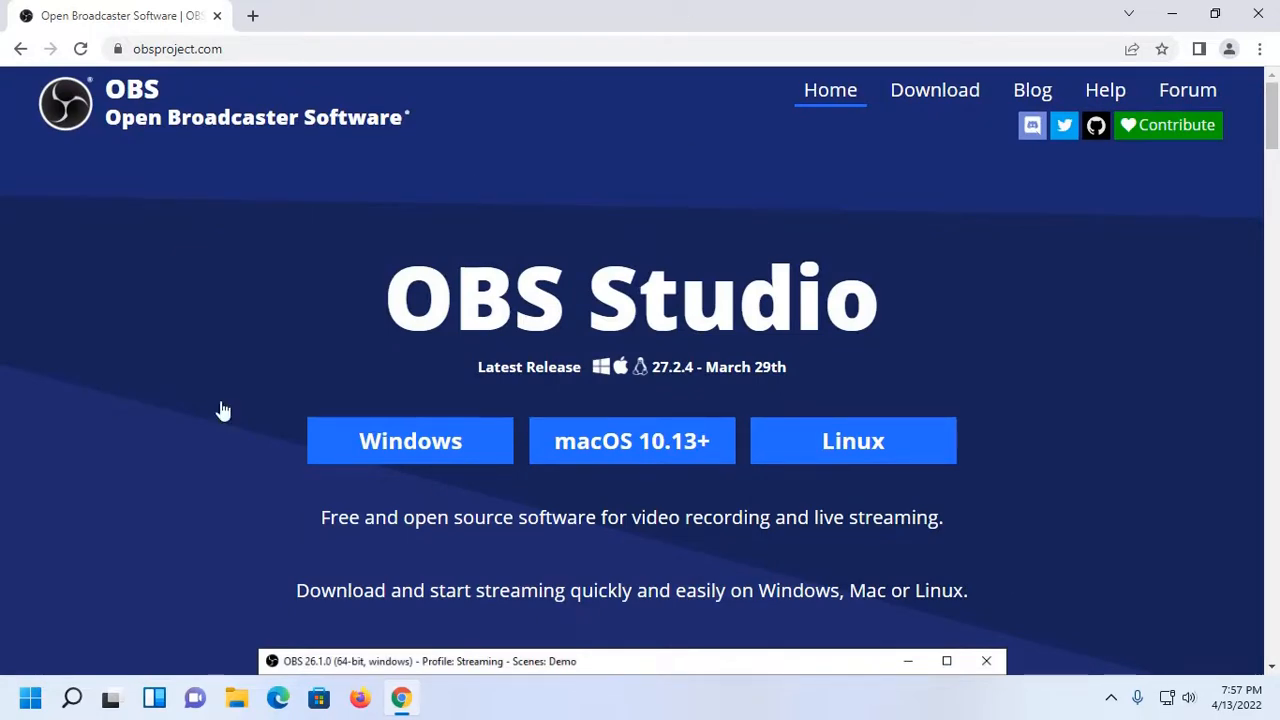
Step: Download the Windows version of OBS Studio 27.2.4 and run the downloaded installer
scroll(83, 320, down, 1)
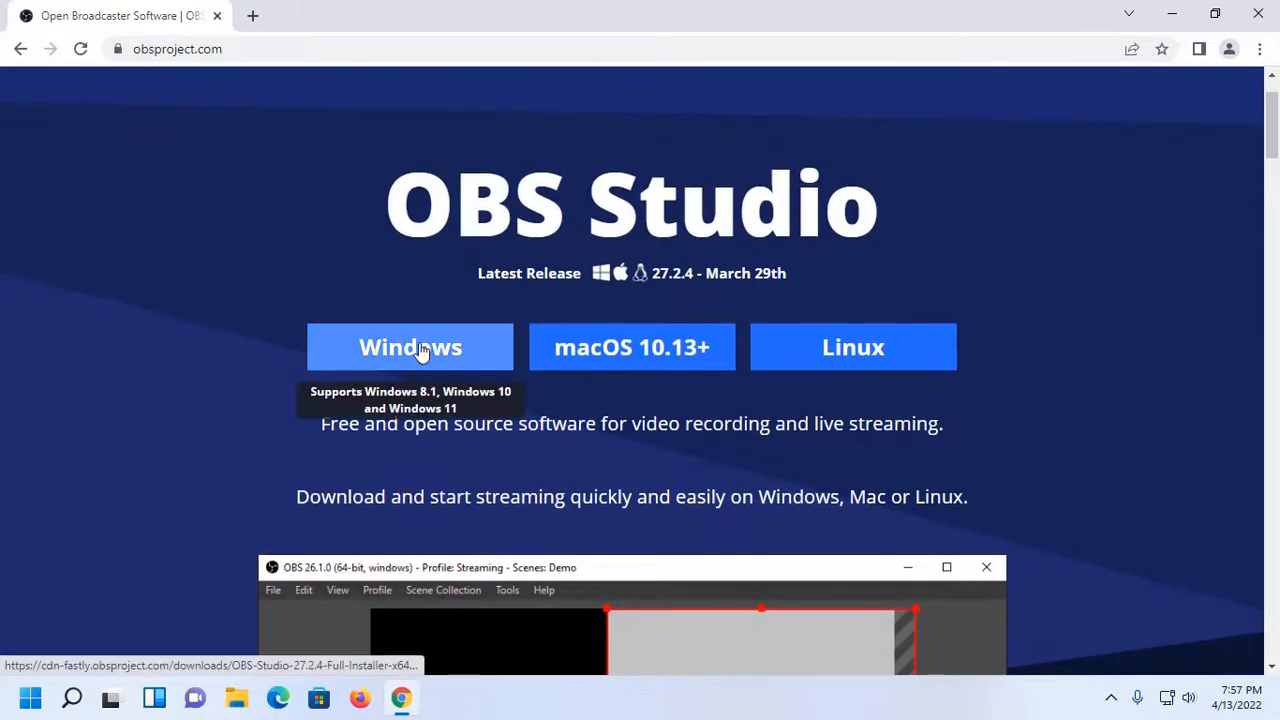
click(420, 350)
scroll(118, 356, down, 1)
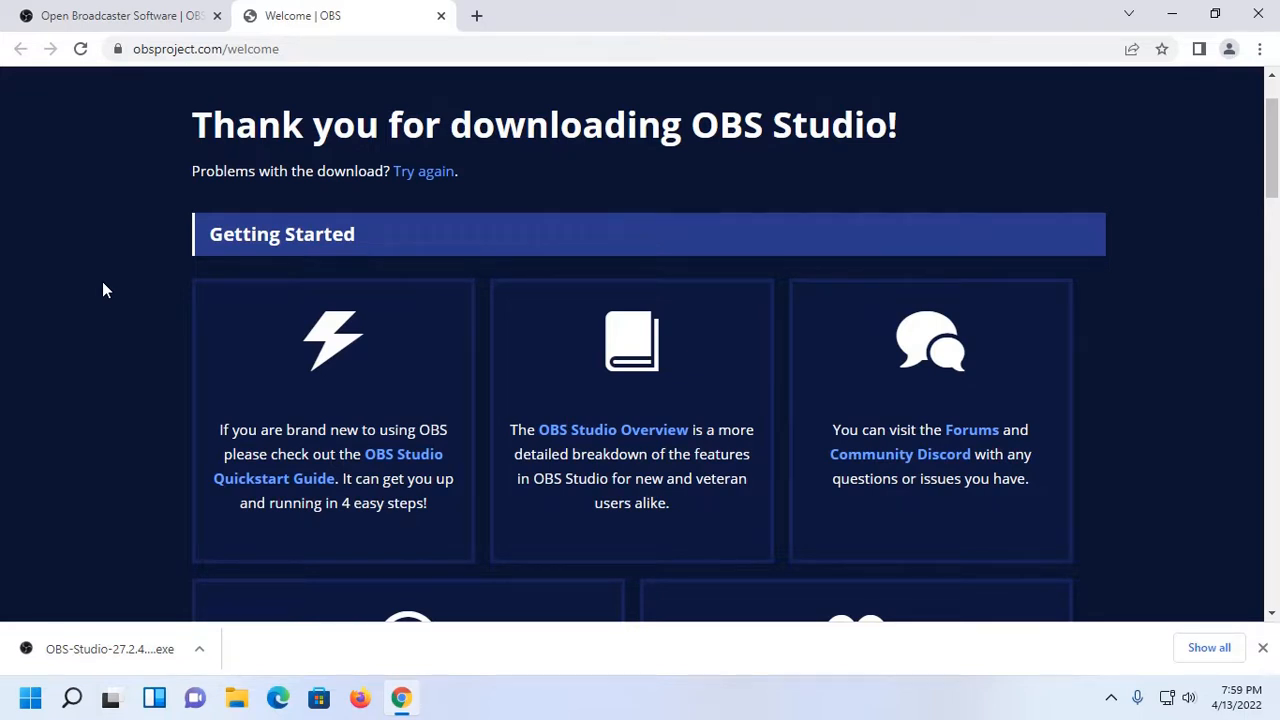
click(79, 651)
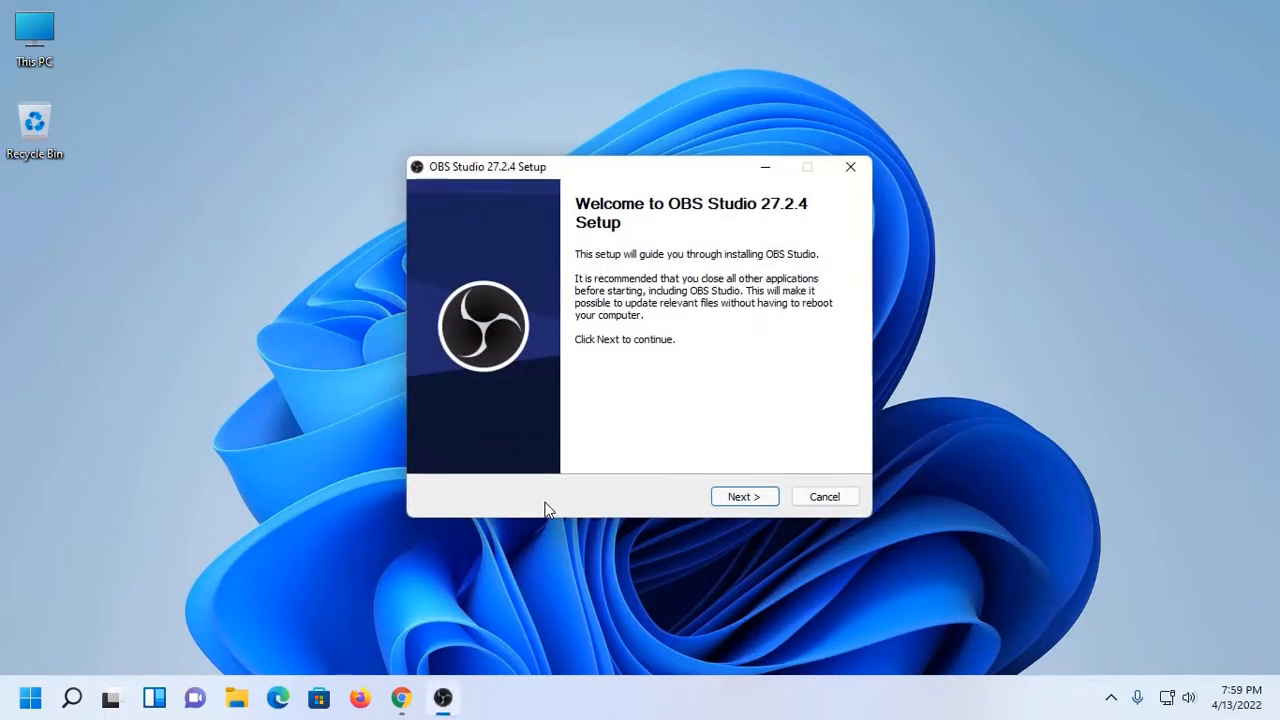
Step: Install OBS Studio 27.2.4 in the default destination folder and finish setup without launching the program
drag(629, 165, 595, 110)
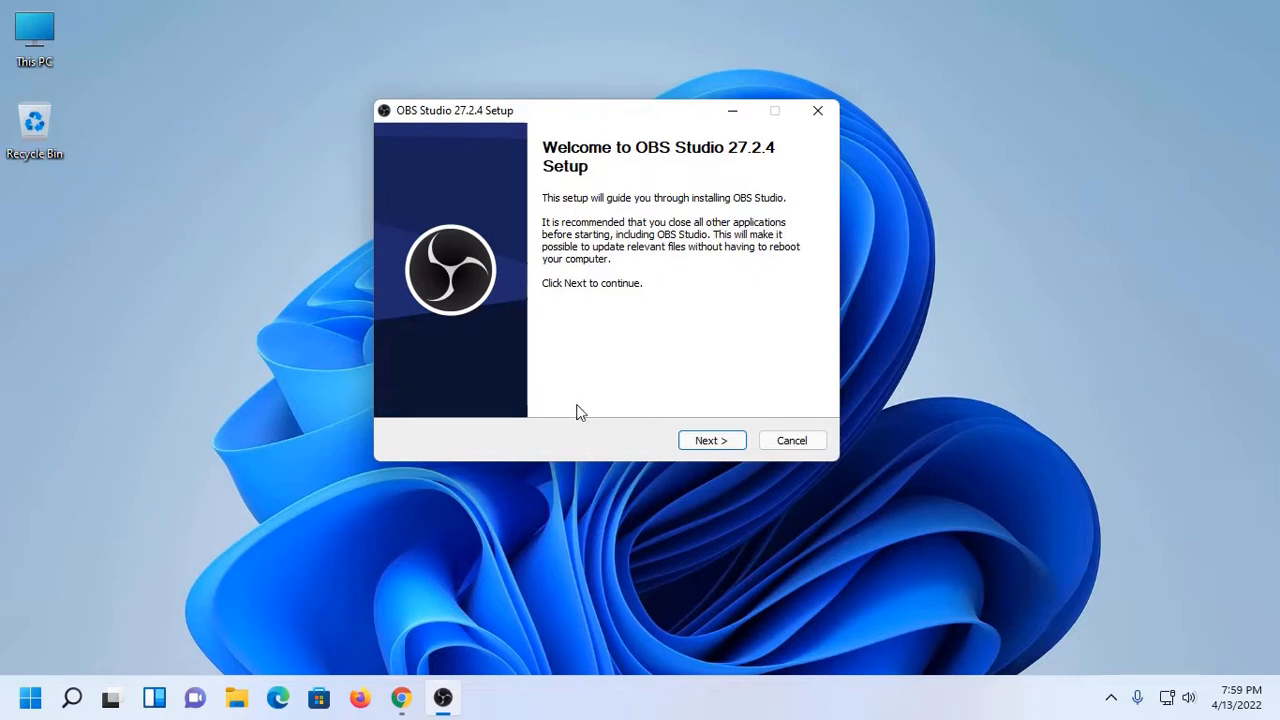
click(710, 443)
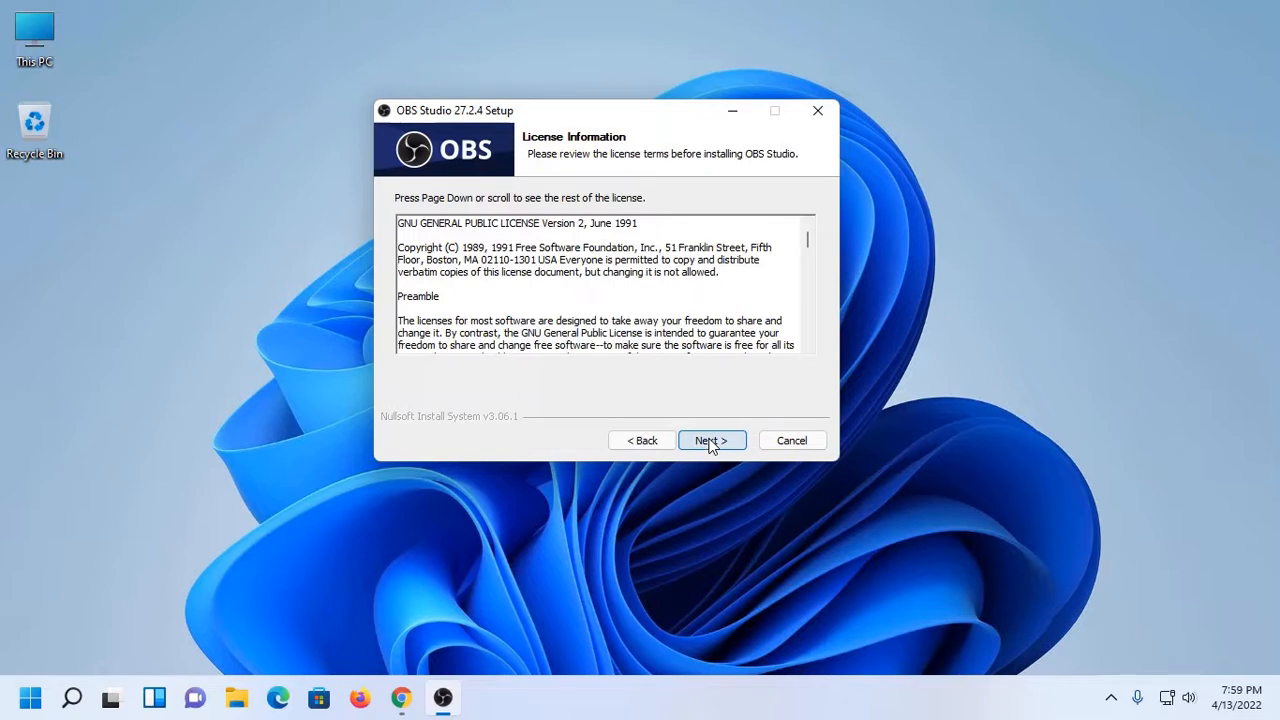
click(710, 441)
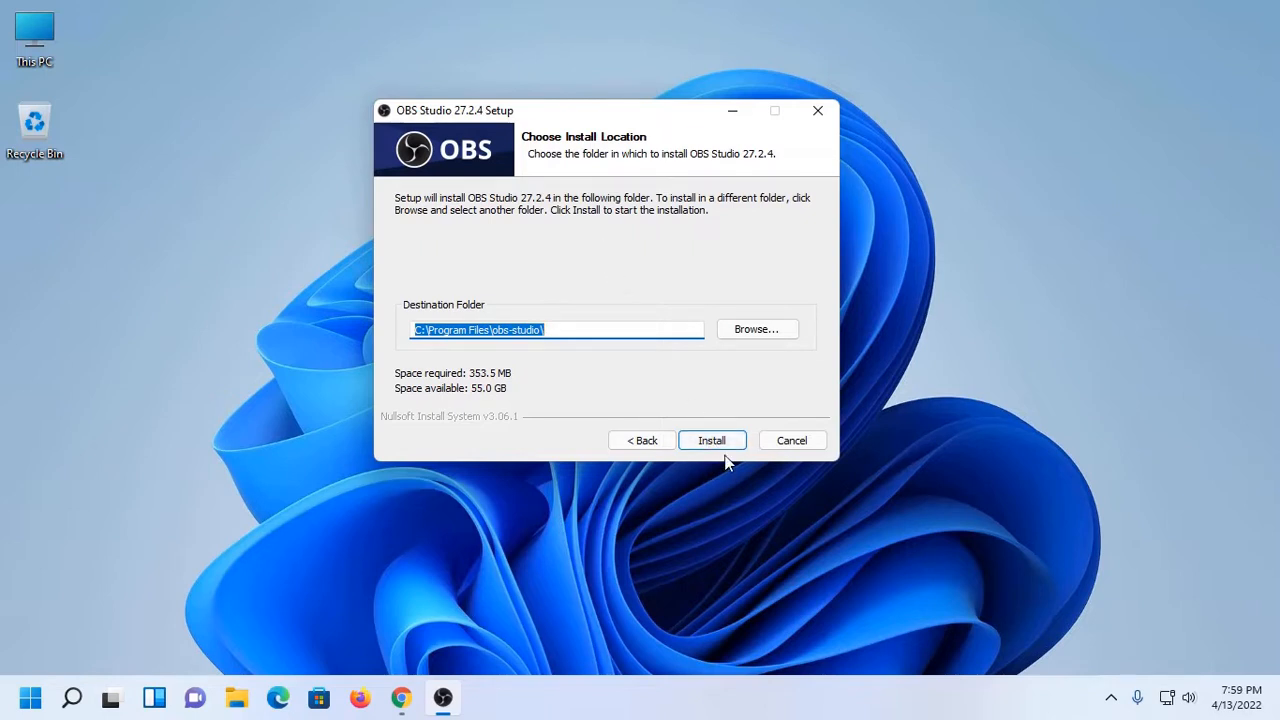
click(715, 440)
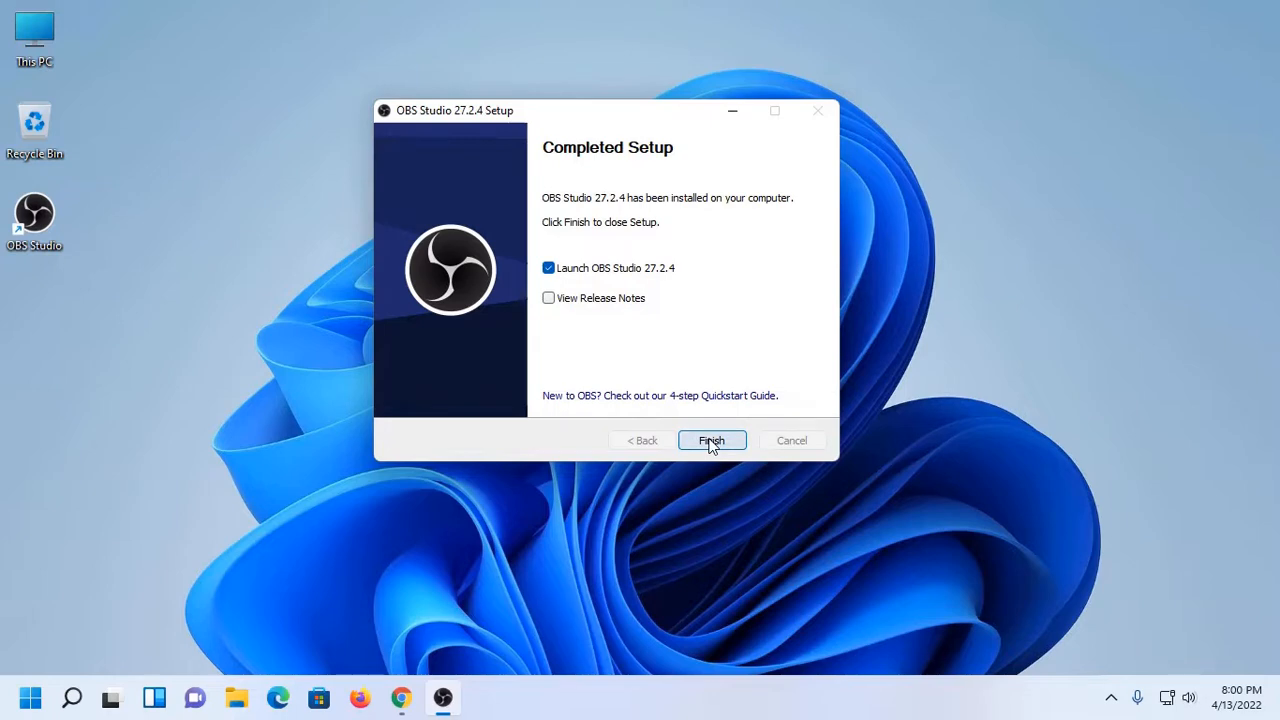
click(558, 272)
click(705, 440)
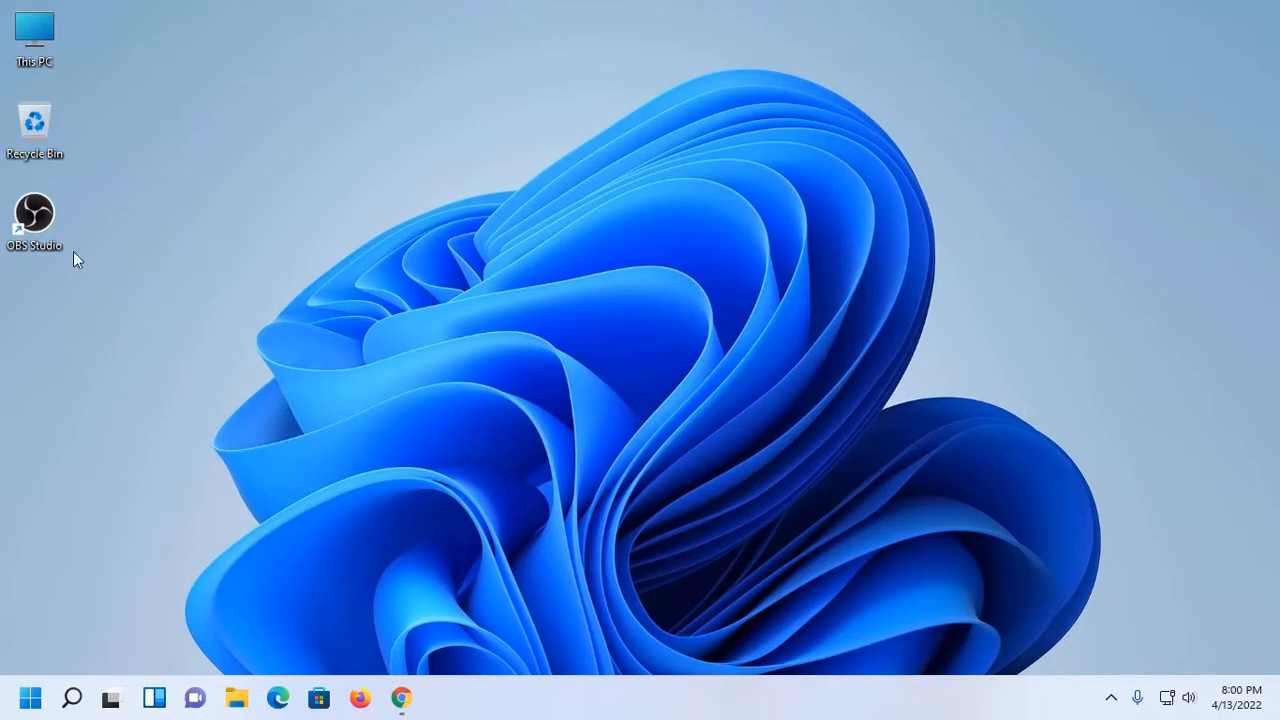
Step: Launch OBS Studio from the desktop, dismiss the Auto-Configuration Wizard and maximize the window
double_click(46, 219)
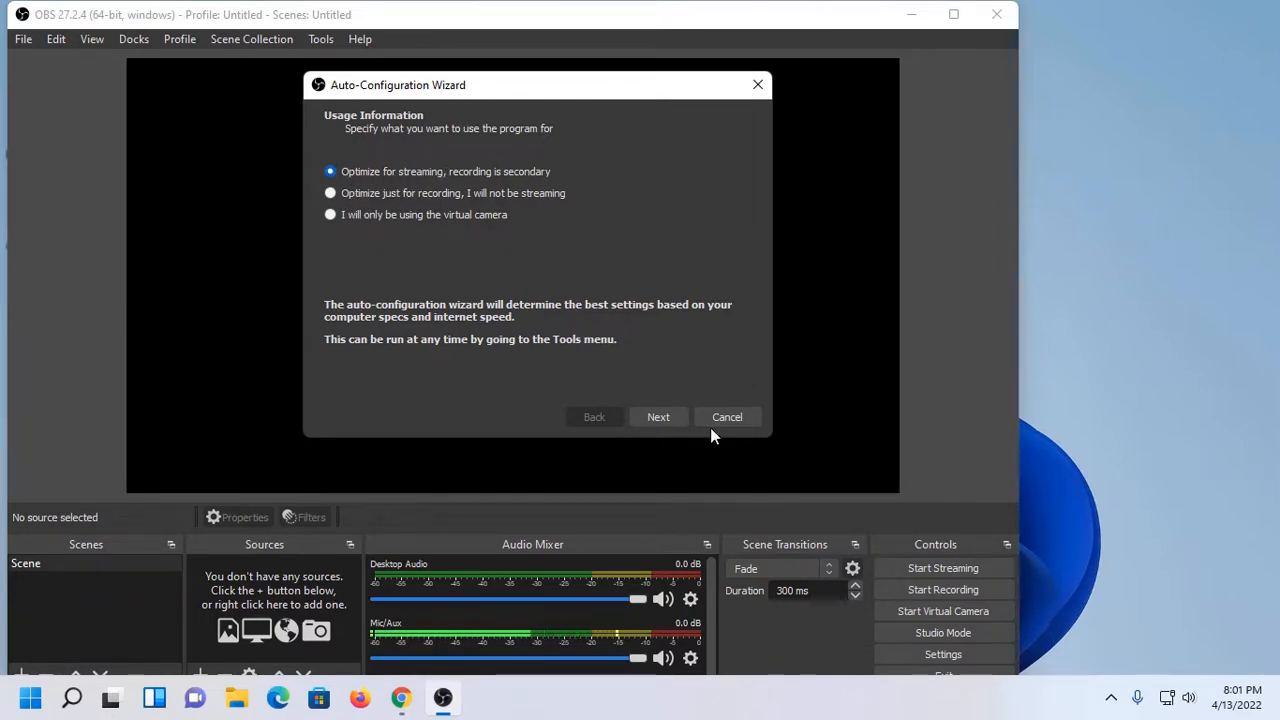
click(660, 420)
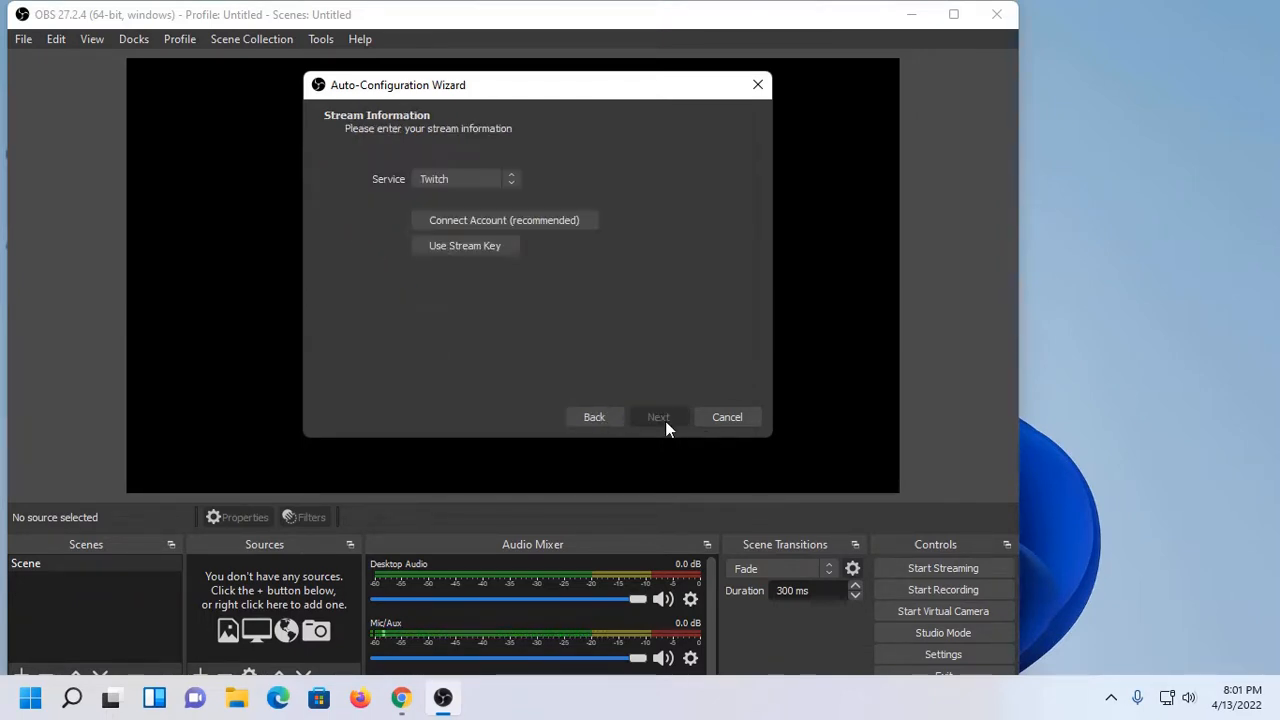
click(728, 418)
drag(537, 18, 634, 4)
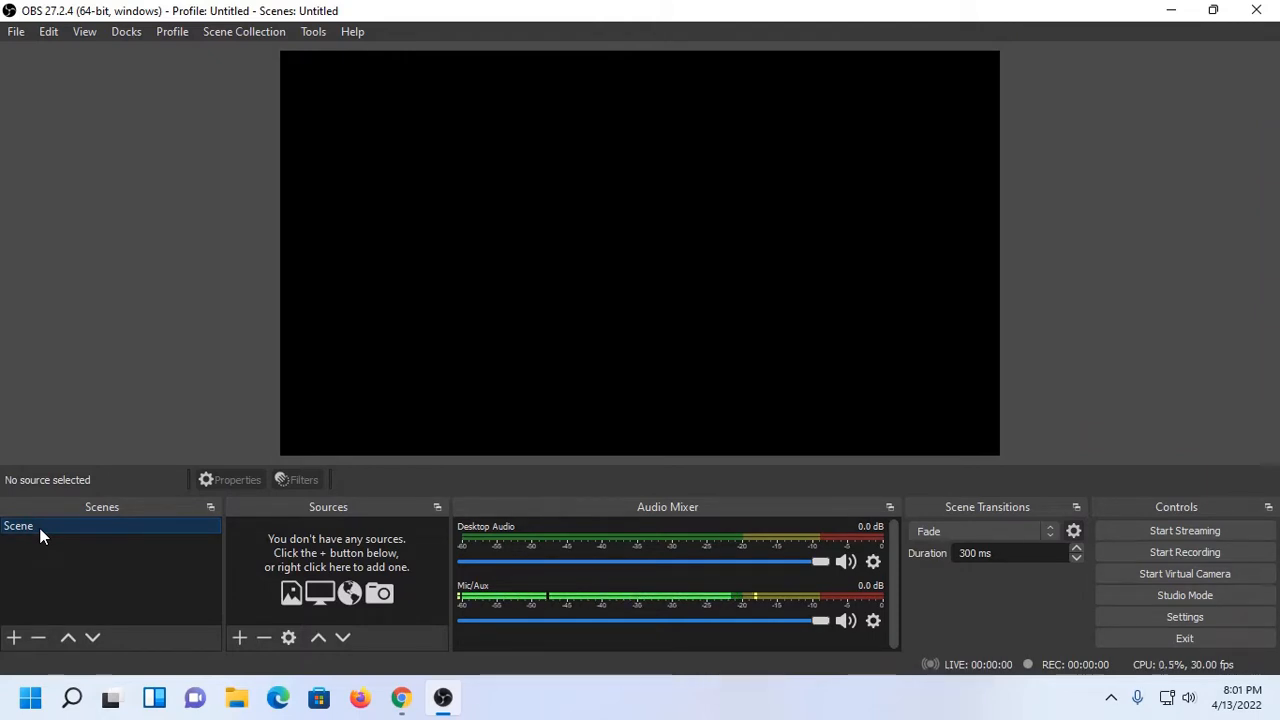
Step: Add a new visible source named Display Capture to the scene
click(239, 636)
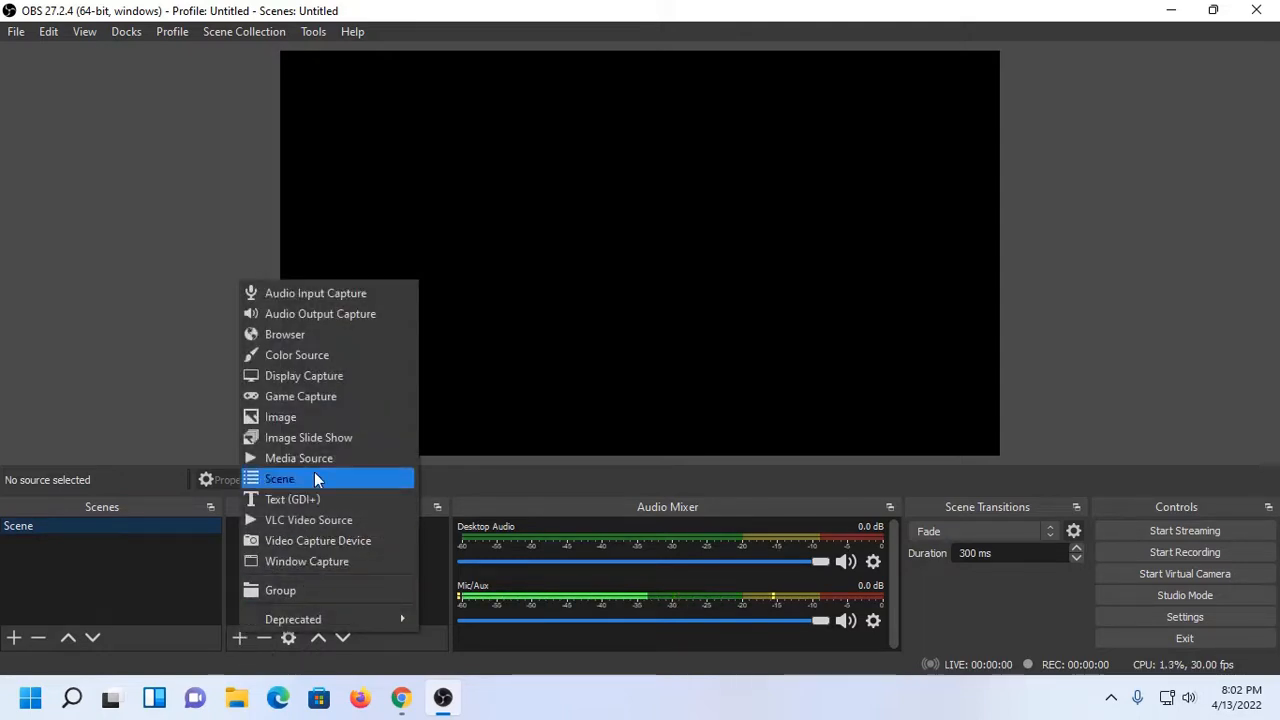
click(310, 377)
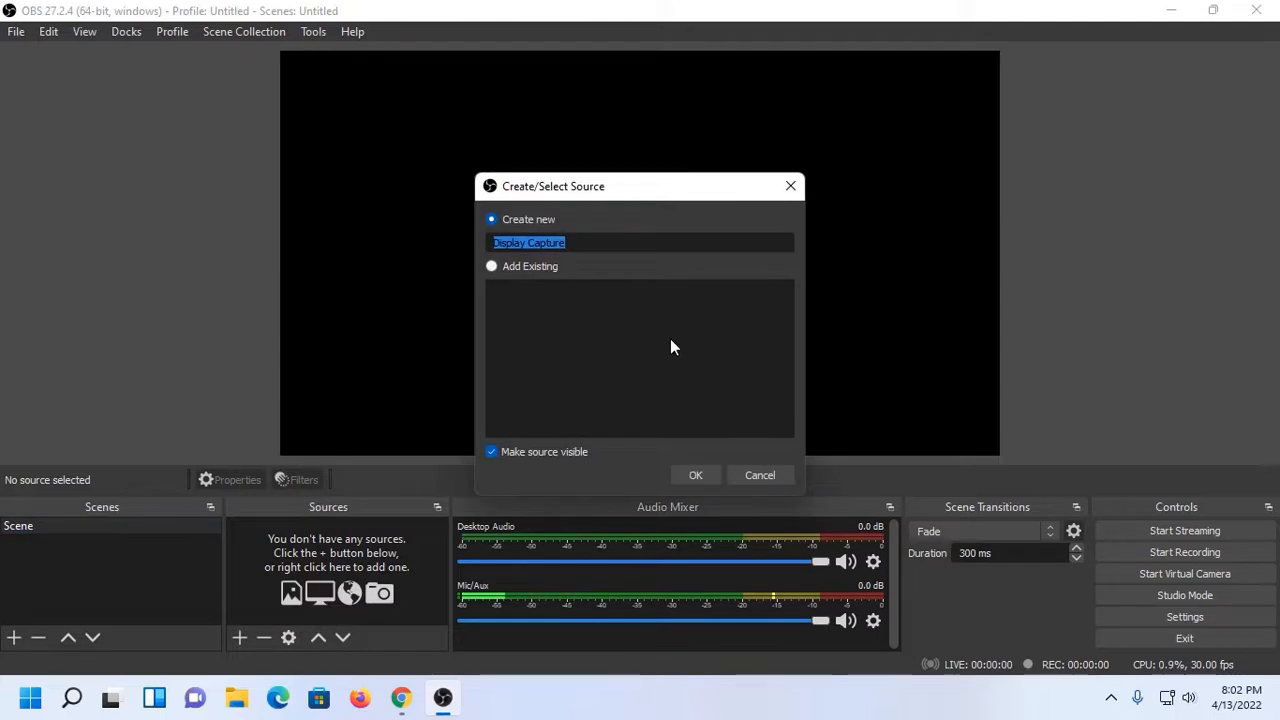
click(586, 242)
drag(586, 242, 471, 240)
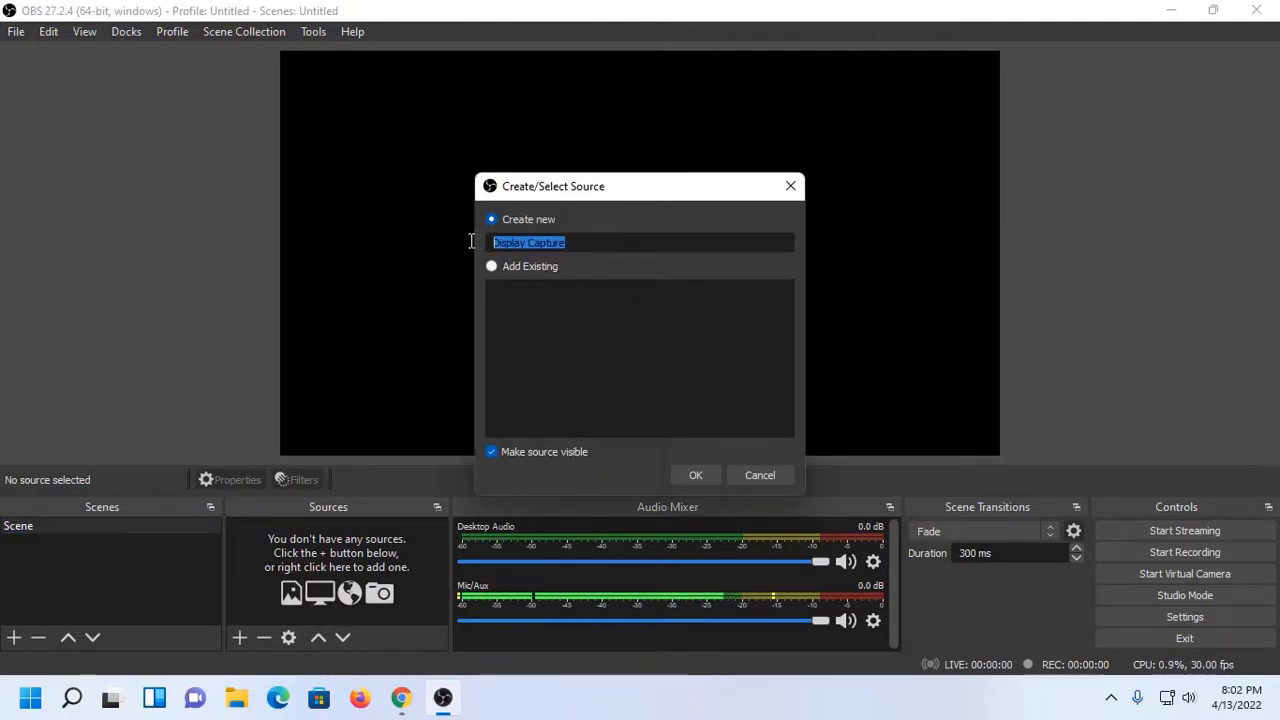
click(590, 243)
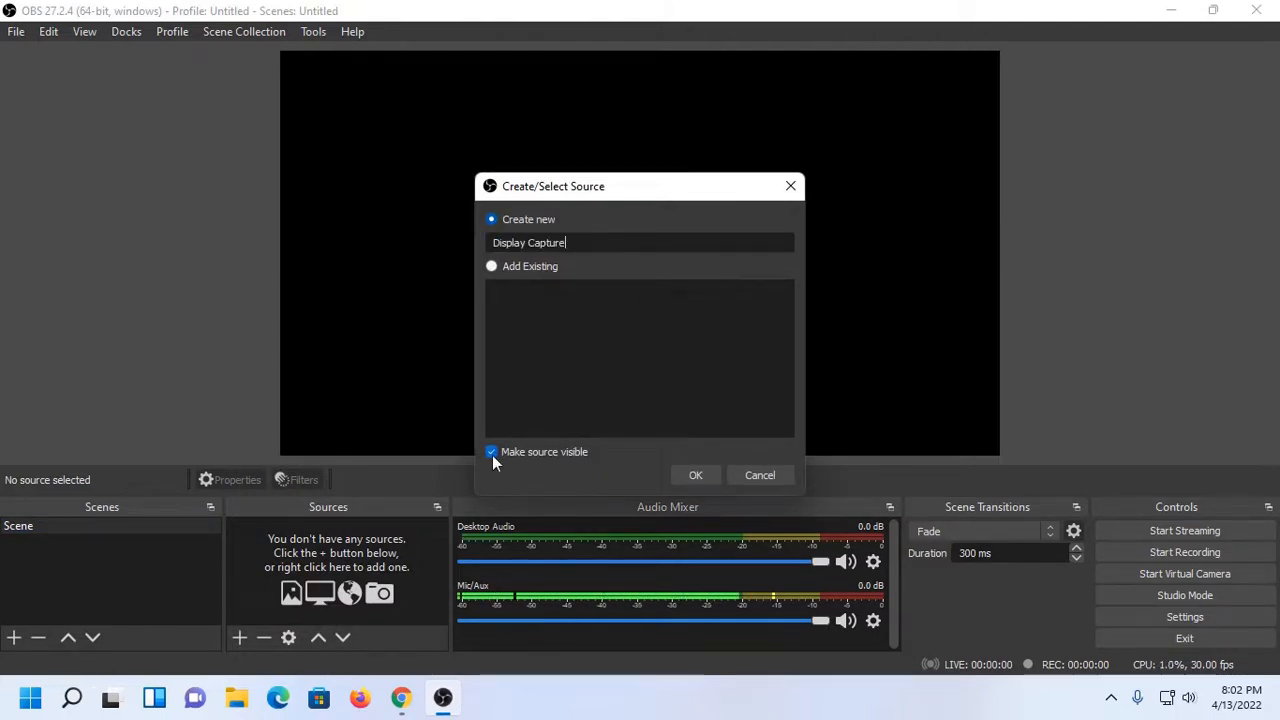
click(681, 478)
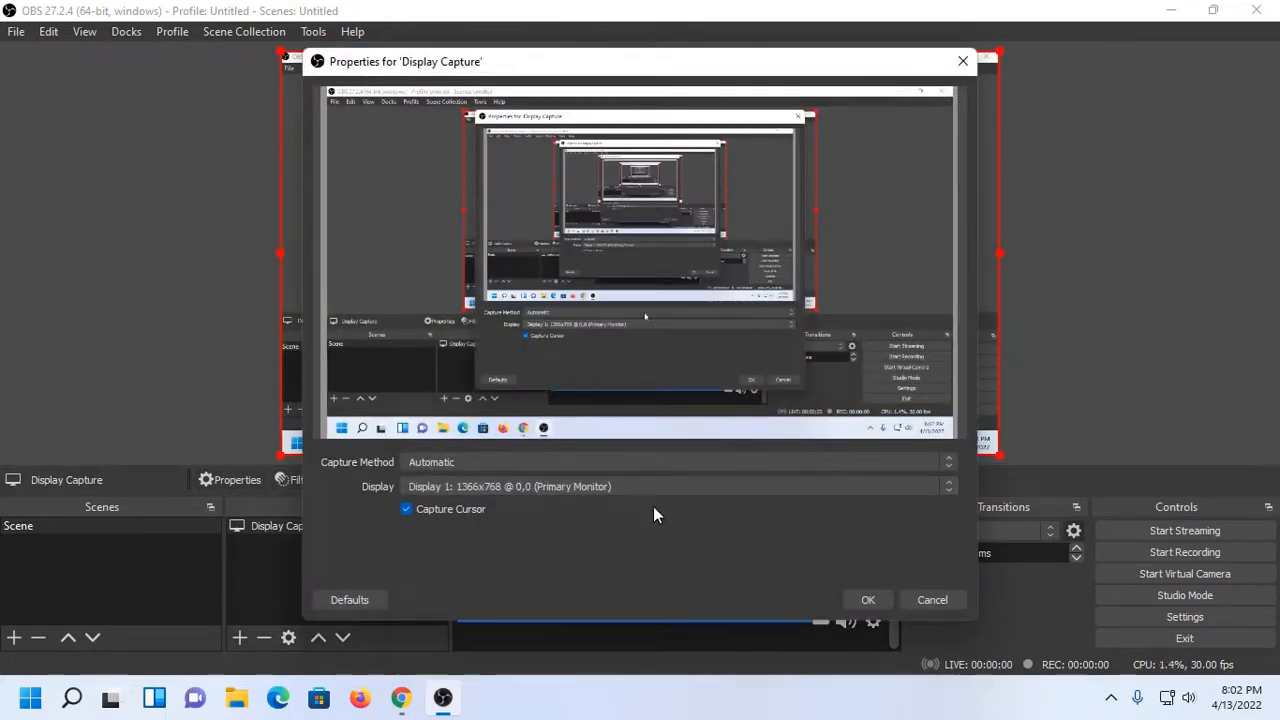
Step: Review the capture methods, keep Automatic with Display 1 as the captured display, and accept the Display Capture properties
click(430, 464)
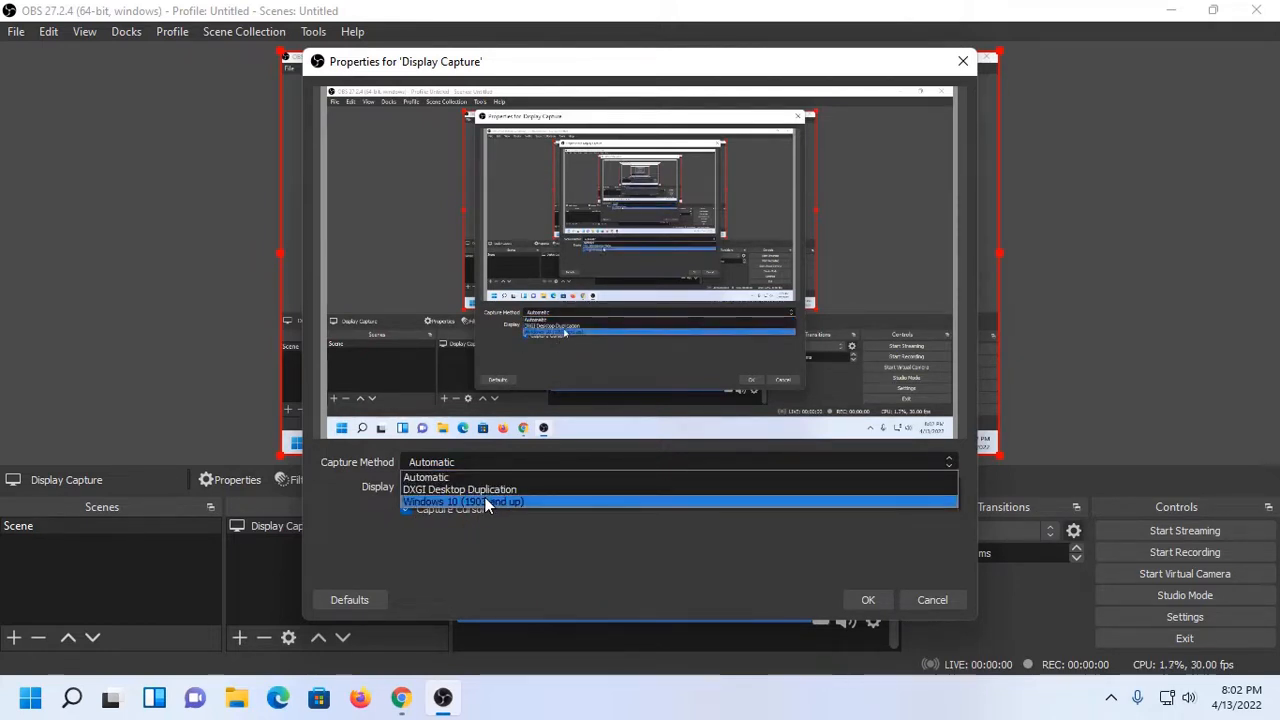
click(415, 467)
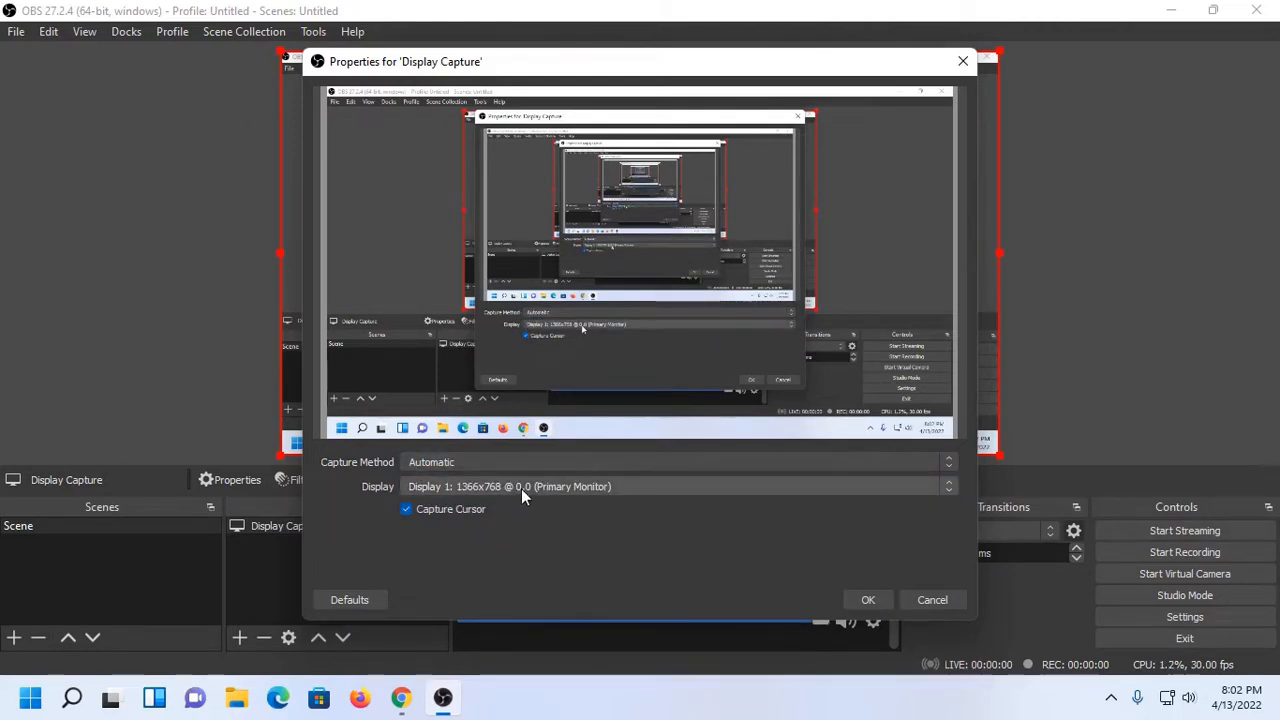
click(866, 600)
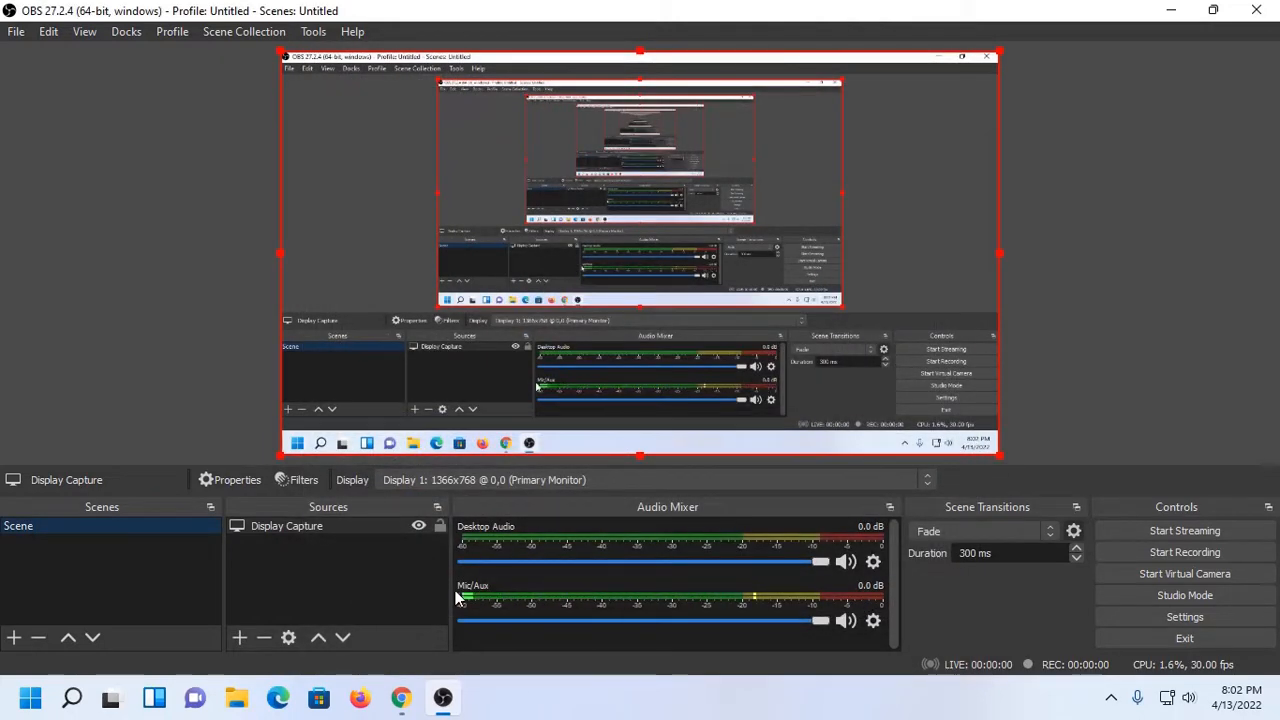
Step: Add an Audio Input Capture source, try Microphone (Realtek(R) Audio) as its device, and cancel the device change
click(238, 637)
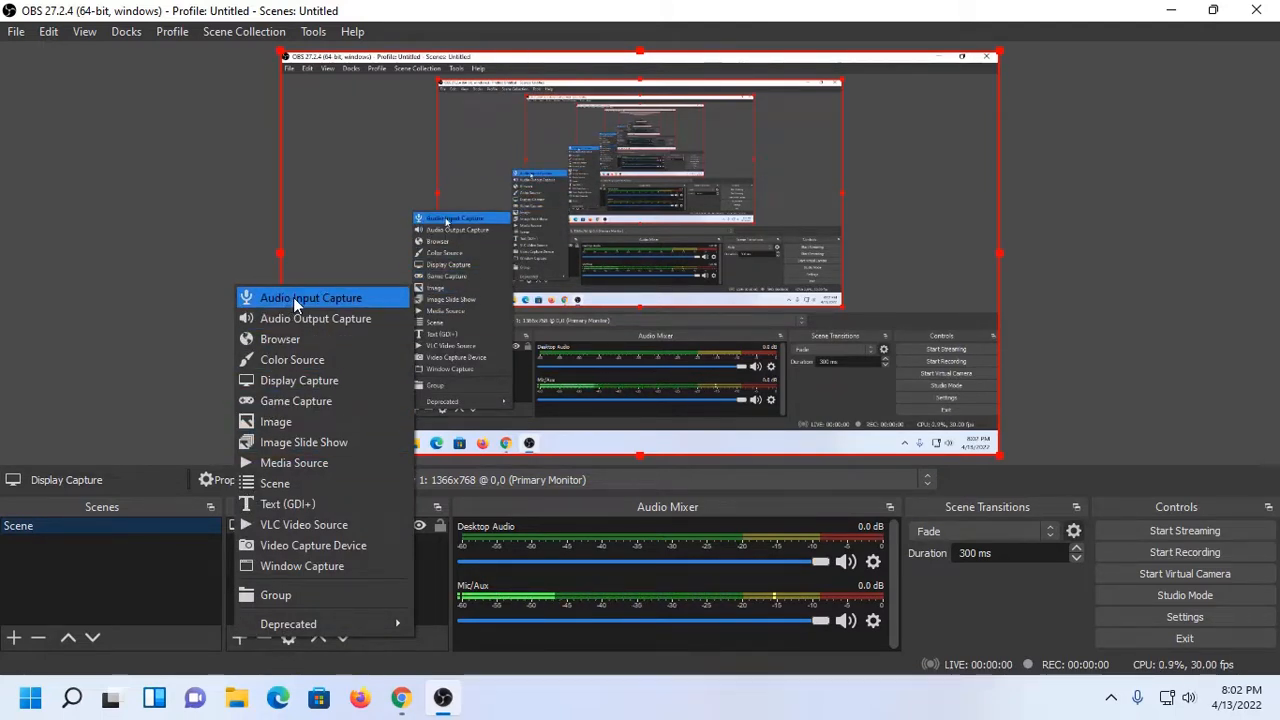
click(293, 297)
click(605, 243)
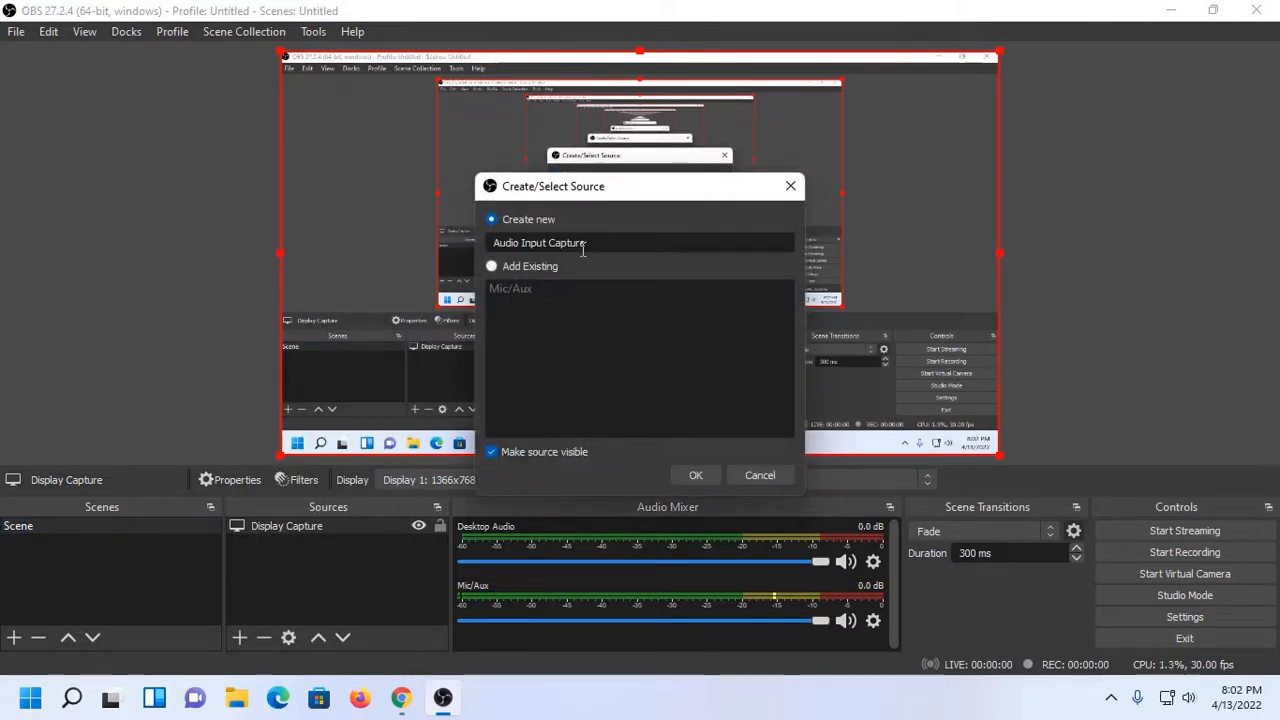
click(695, 475)
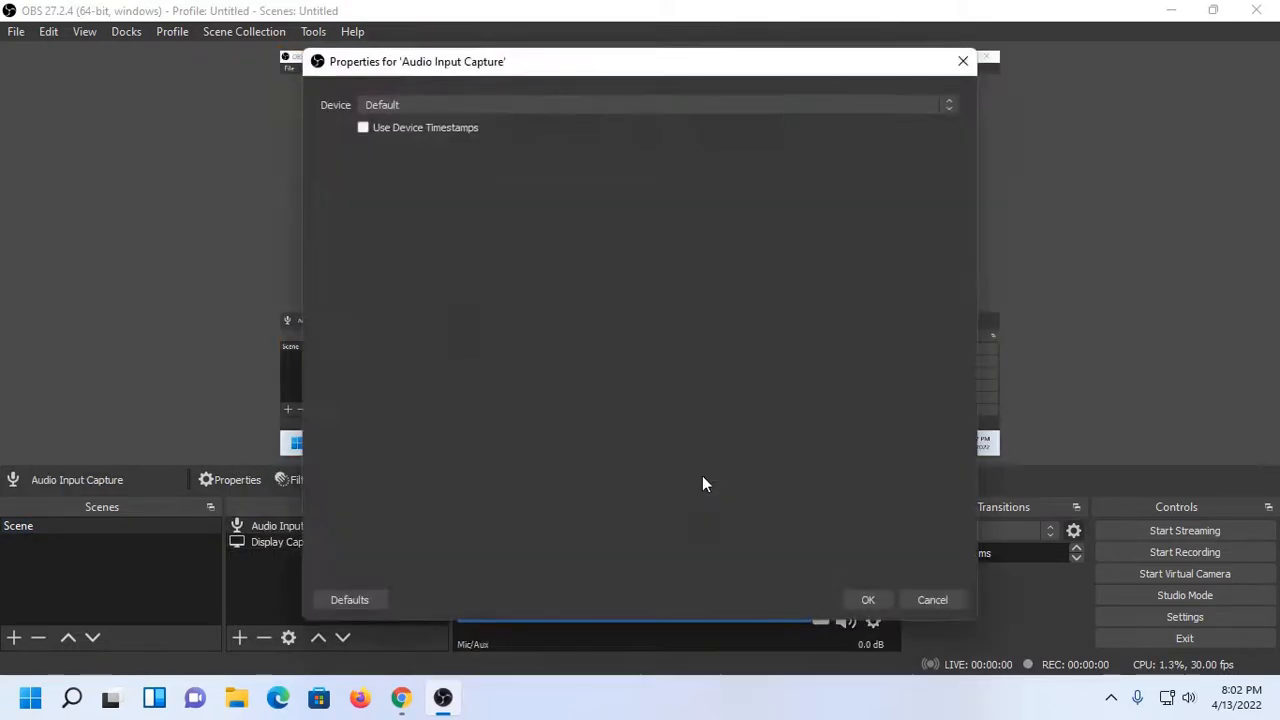
click(385, 105)
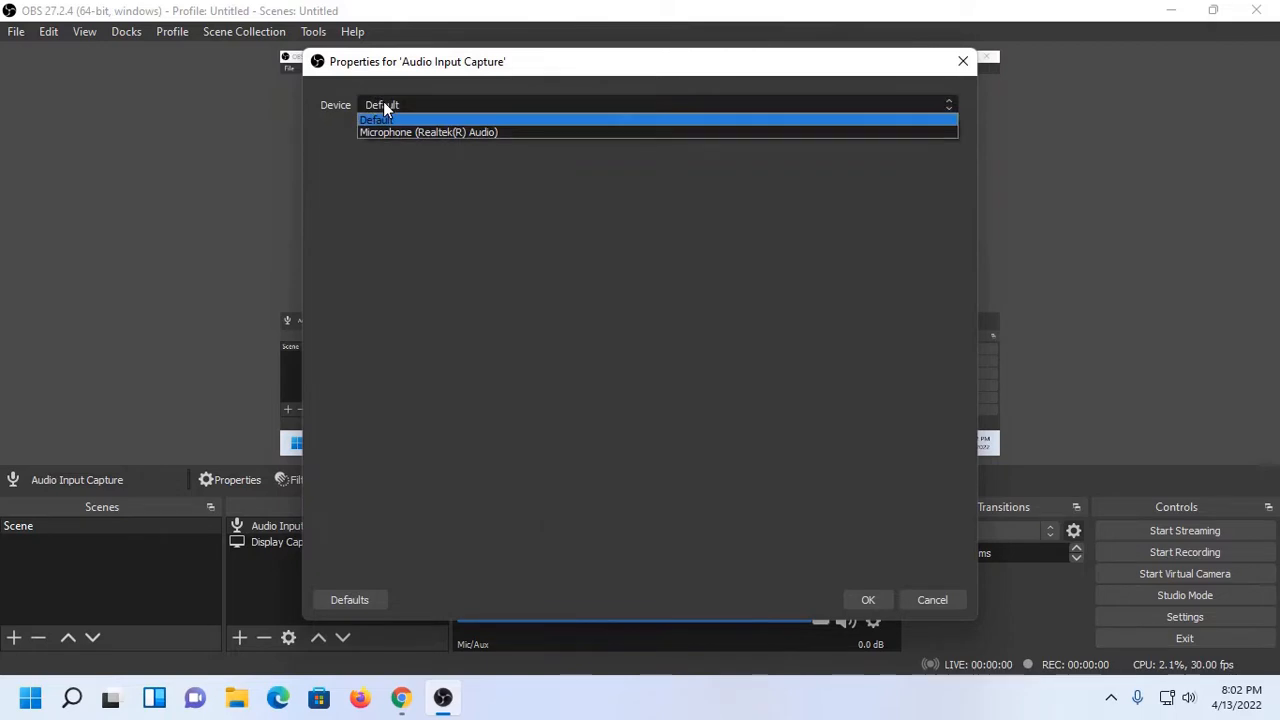
click(535, 129)
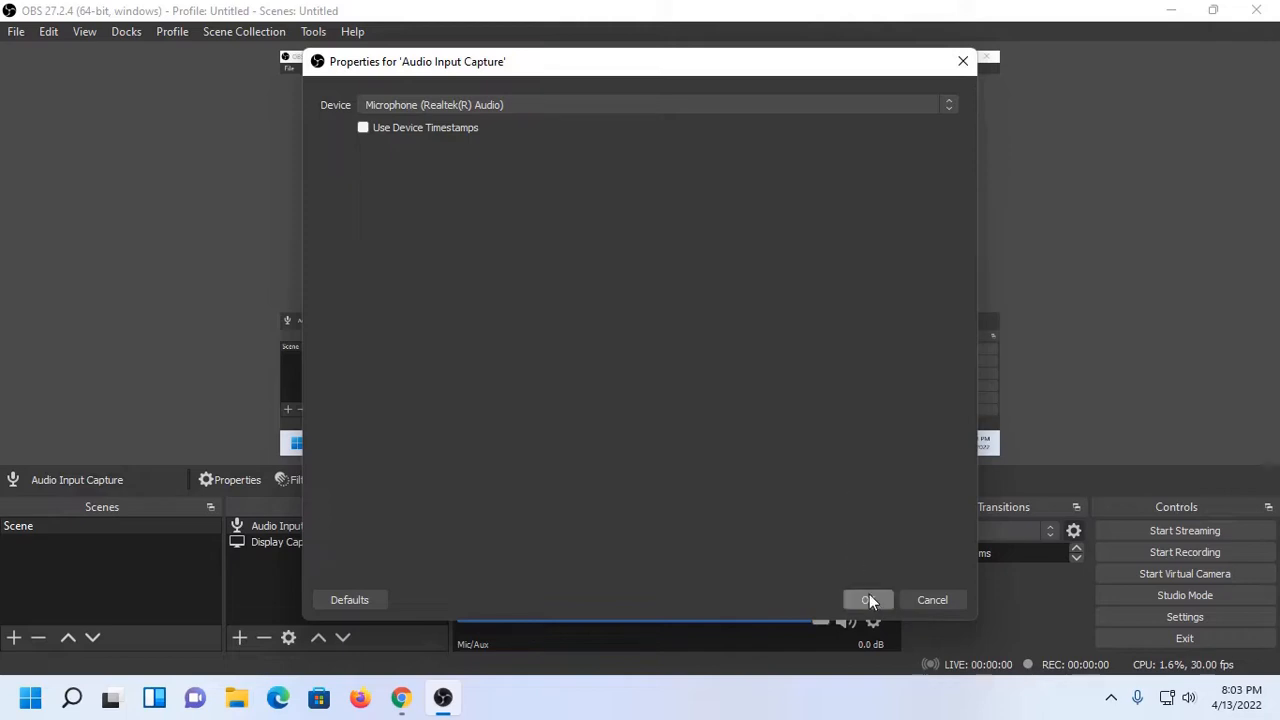
click(930, 599)
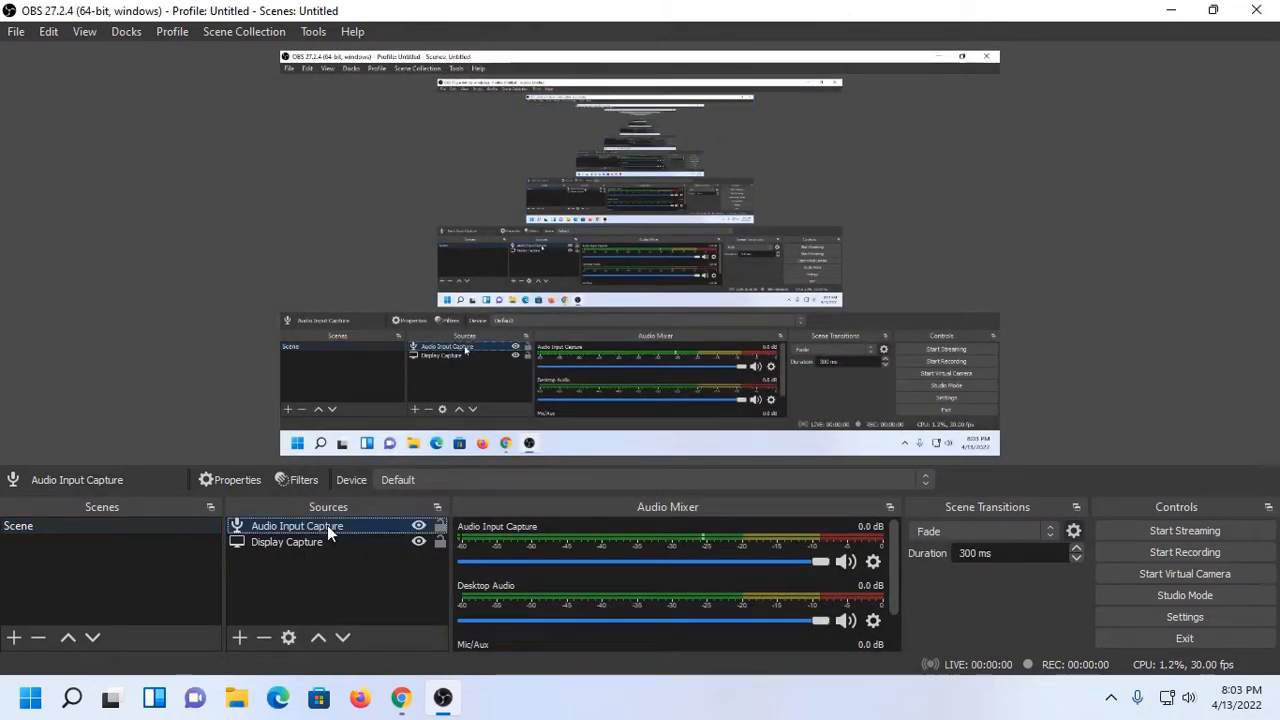
Step: Remove the Audio Input Capture source from the scene and confirm the removal
right_click(327, 525)
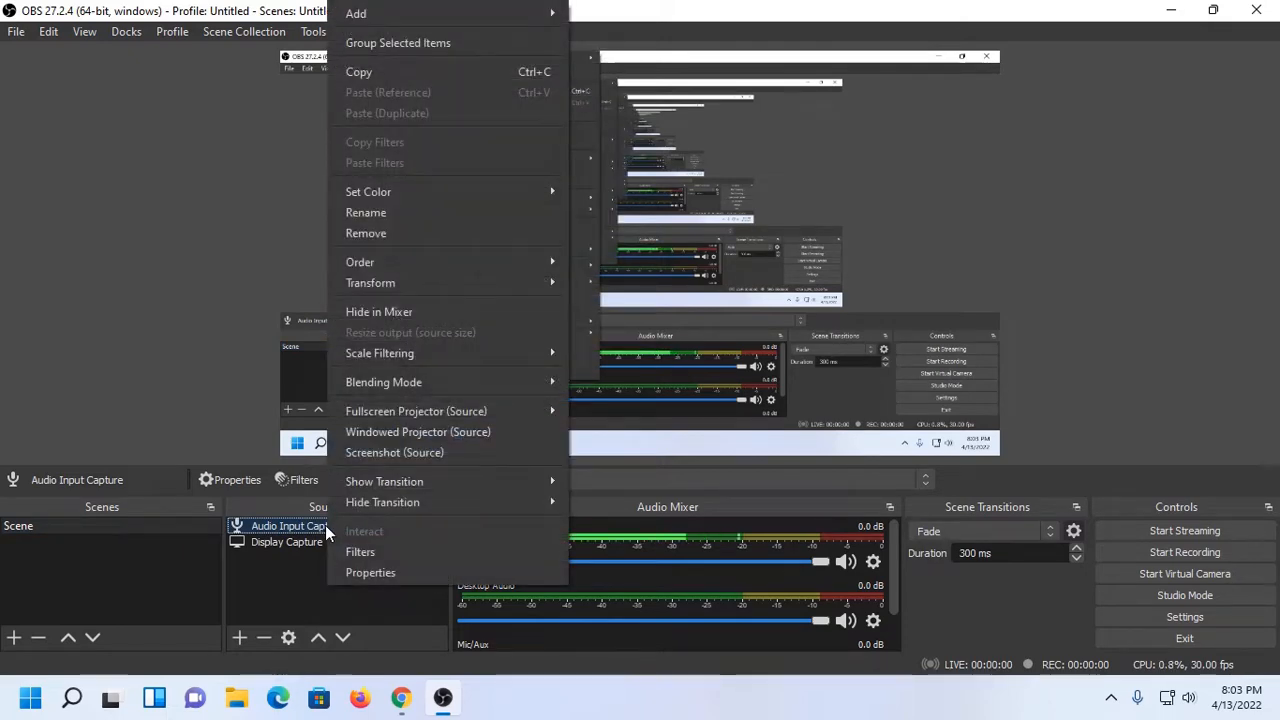
click(369, 232)
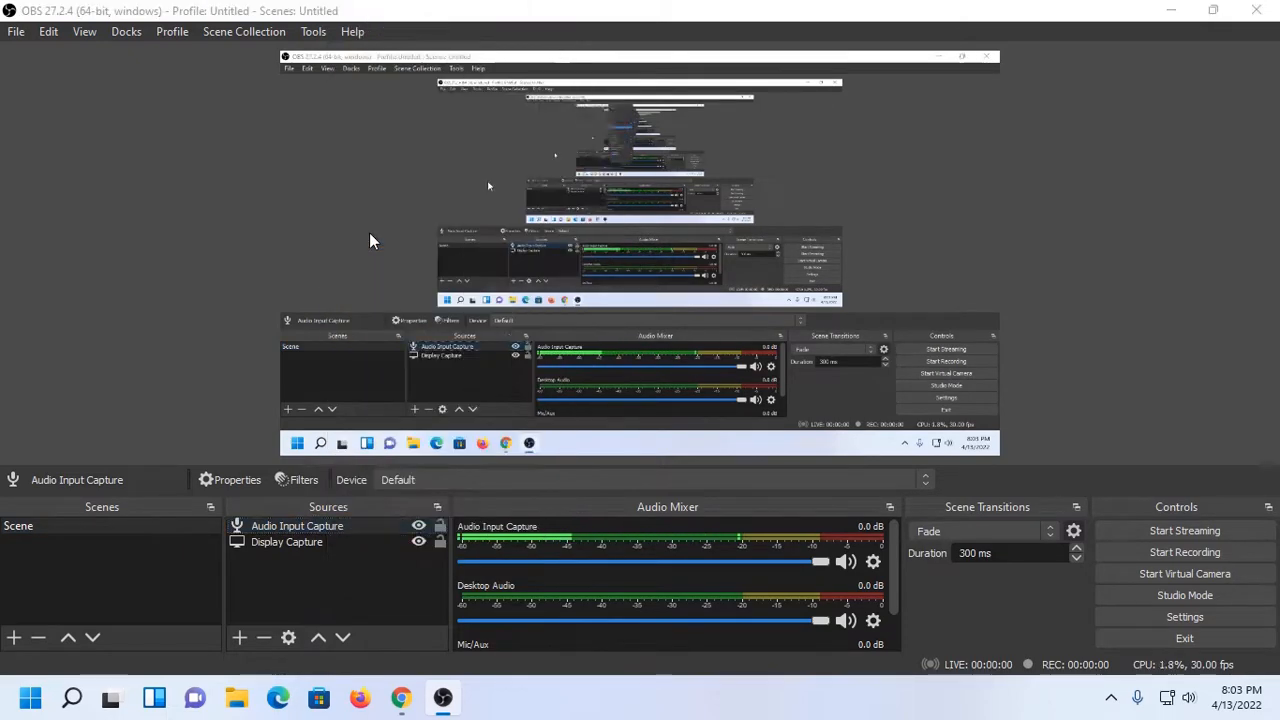
click(725, 368)
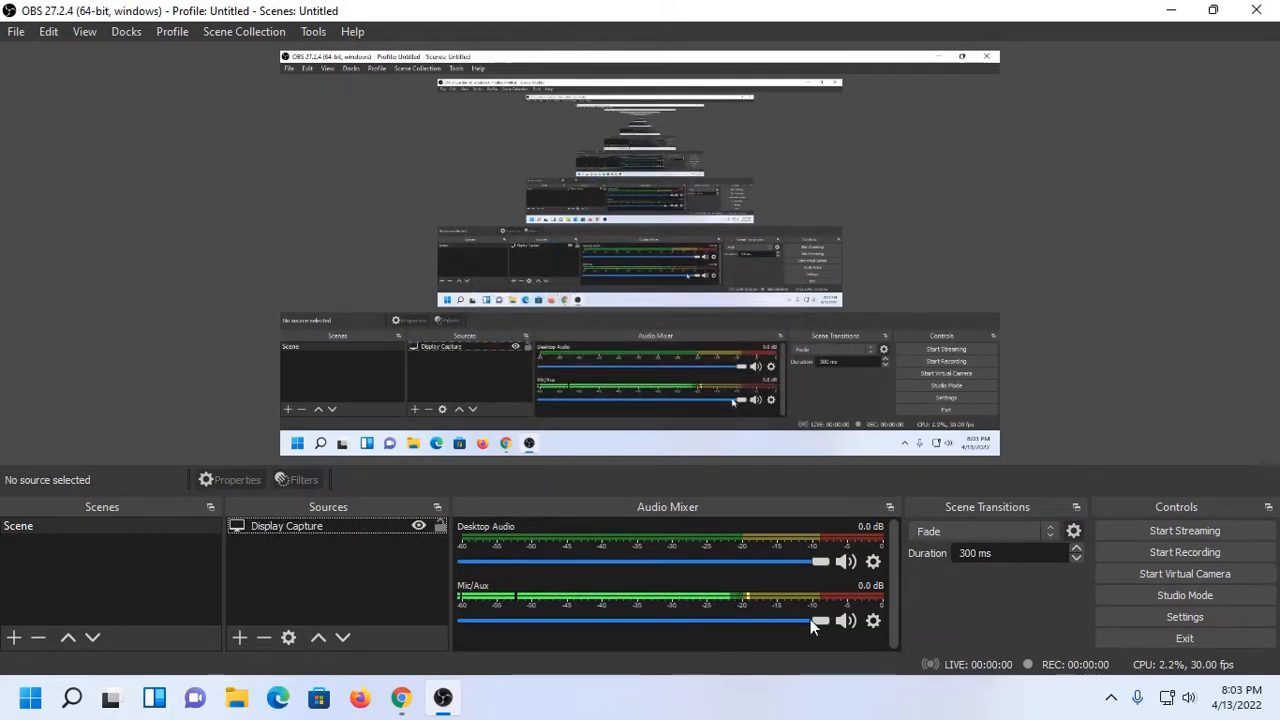
Step: Lower the Mic/Aux volume to -0.1 dB in the audio mixer and start recording
mouse_move(829, 620)
mouse_down()
mouse_move(579, 623)
mouse_move(702, 614)
mouse_move(818, 630)
mouse_up()
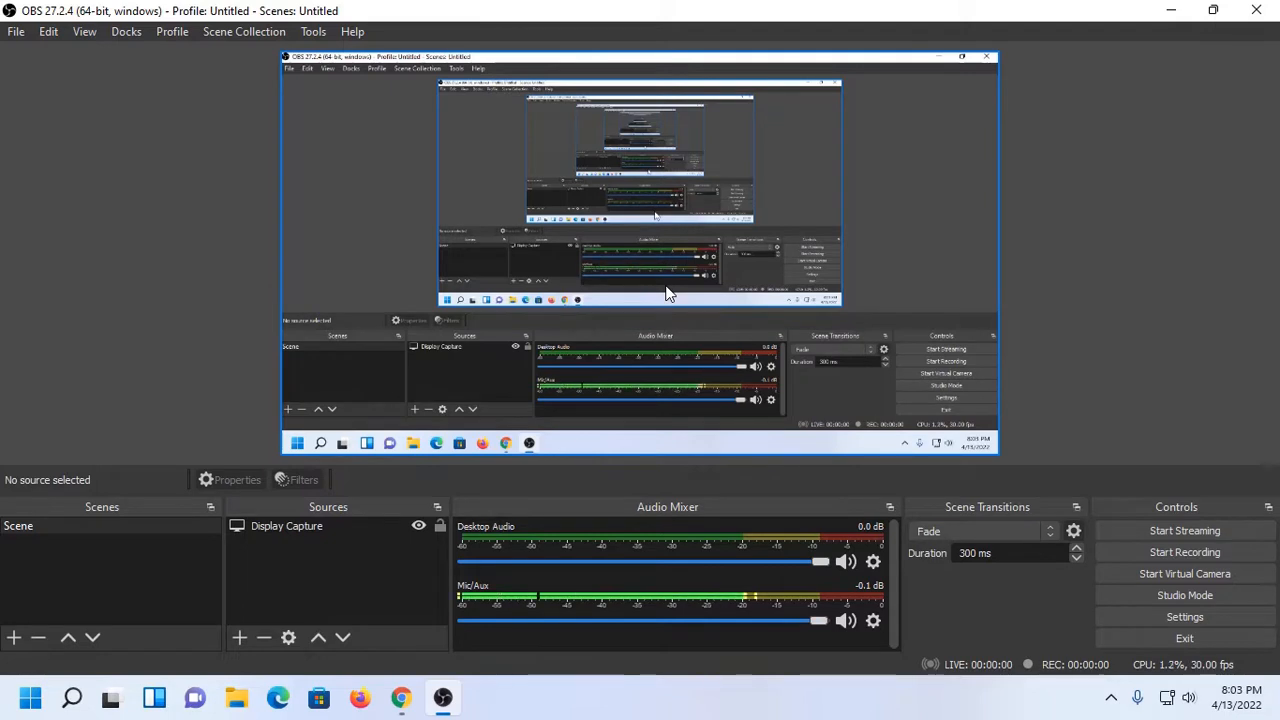
click(1157, 545)
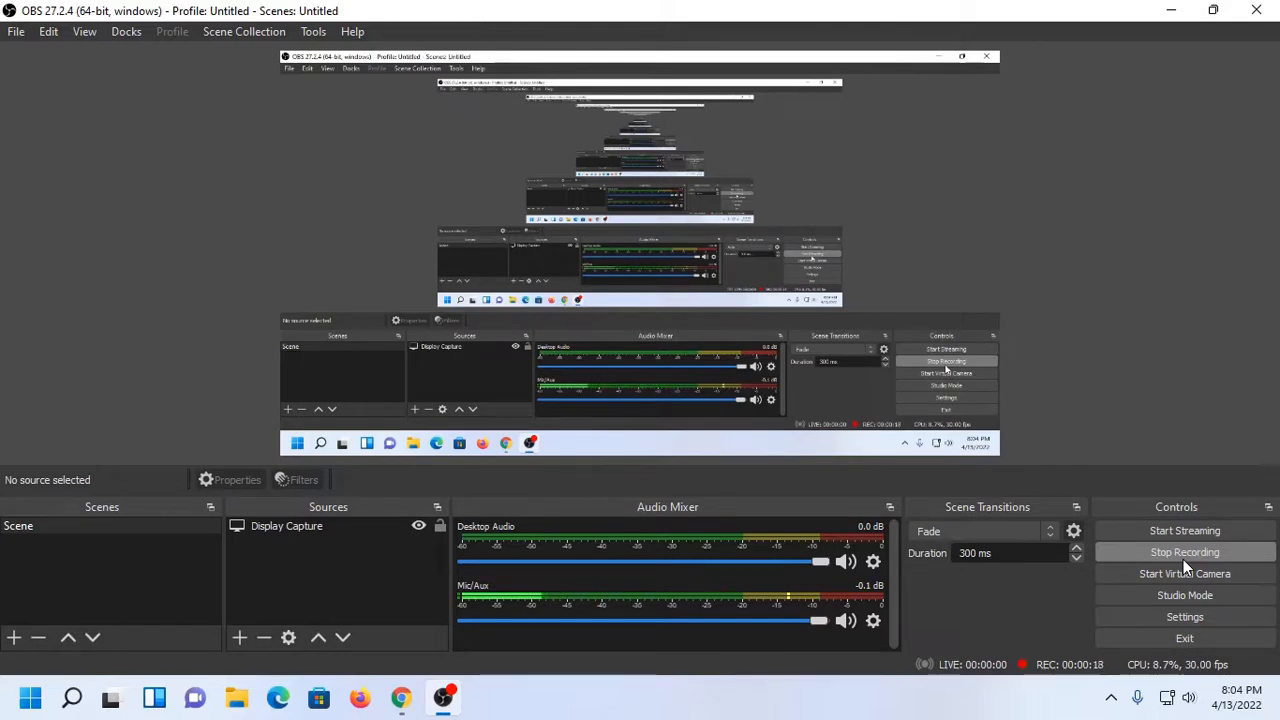
Step: Show the Recording Toolbar through the hidden system tray icons and hide it again while the capture runs
click(1111, 698)
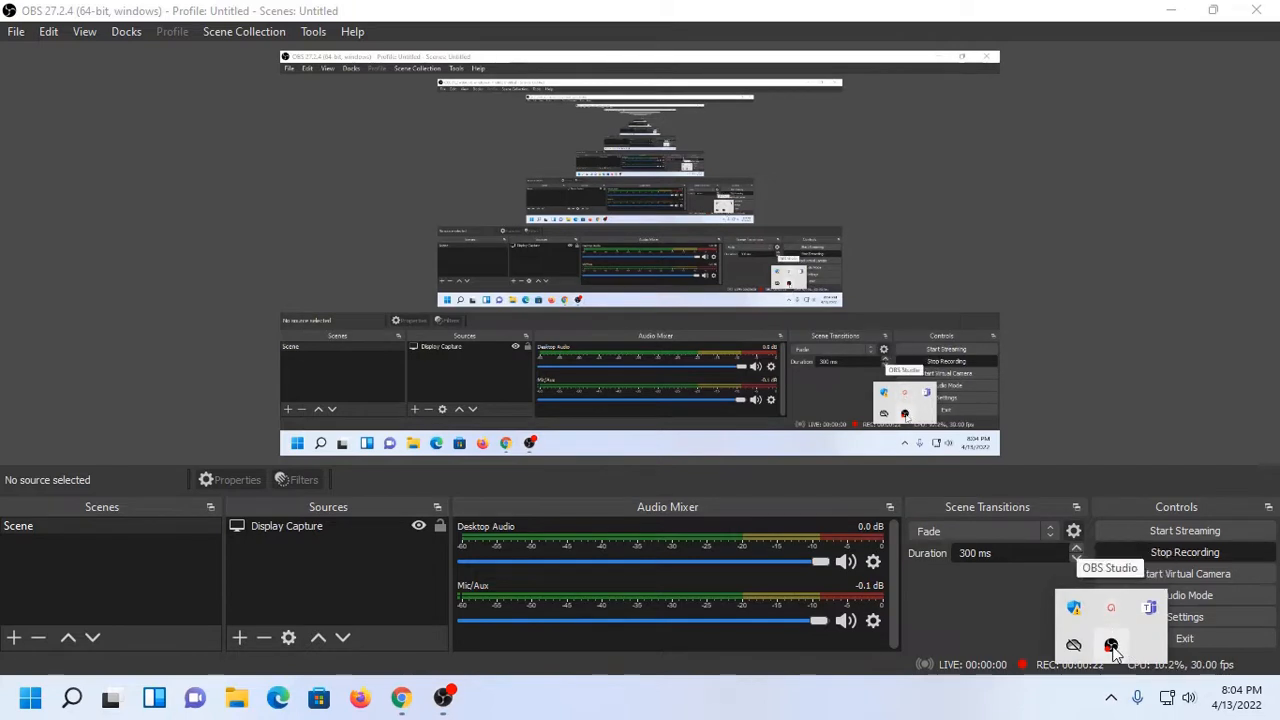
click(1111, 645)
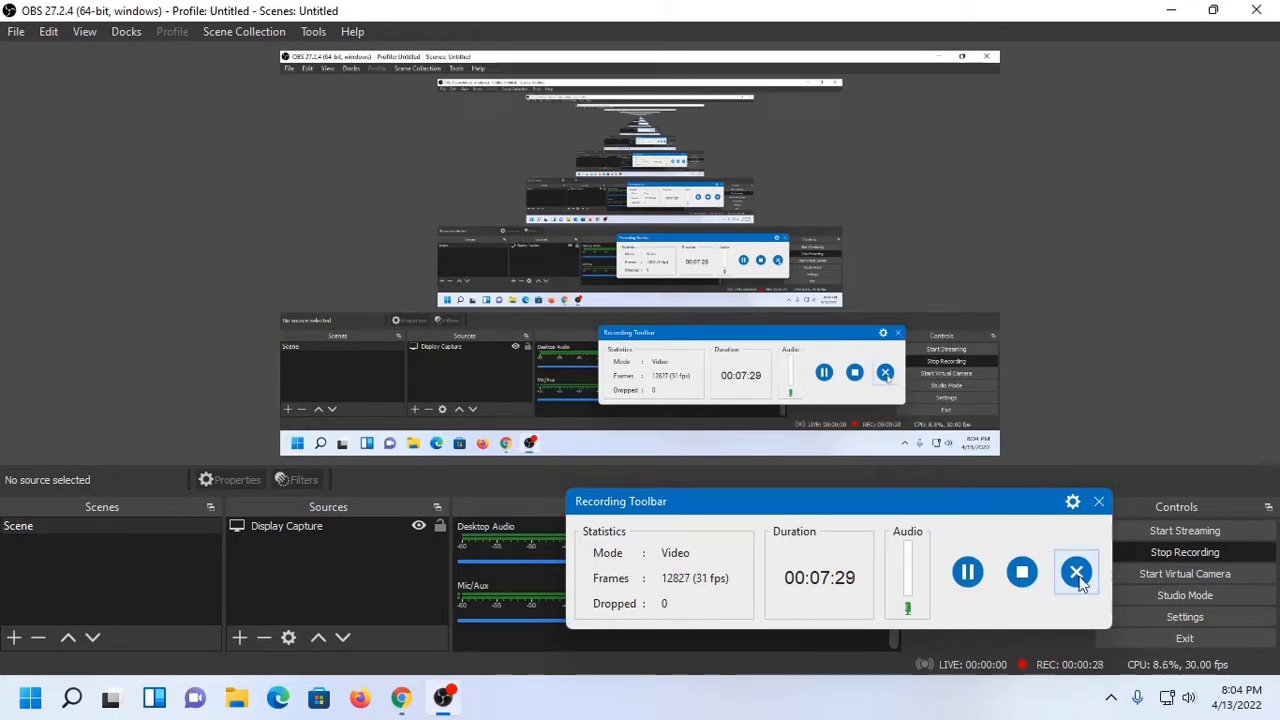
click(1113, 701)
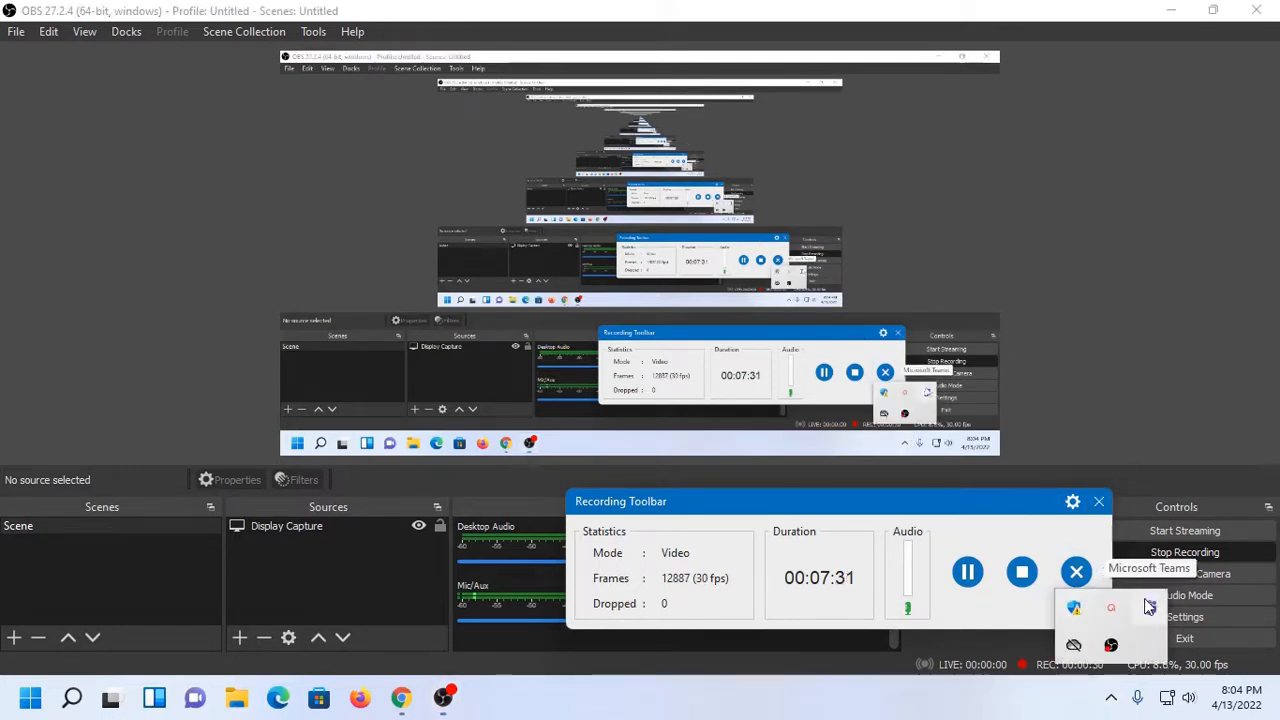
click(1115, 607)
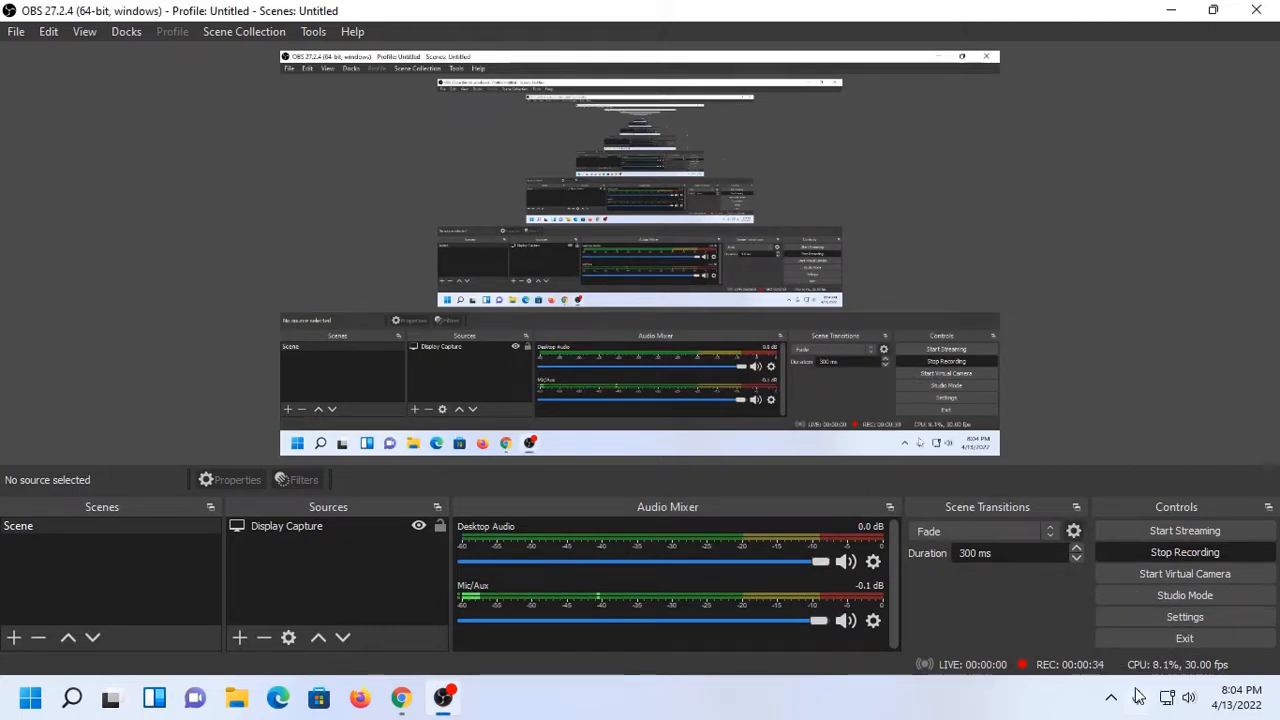
Step: Stop the recording and open the Videos folder in File Explorer
click(1168, 552)
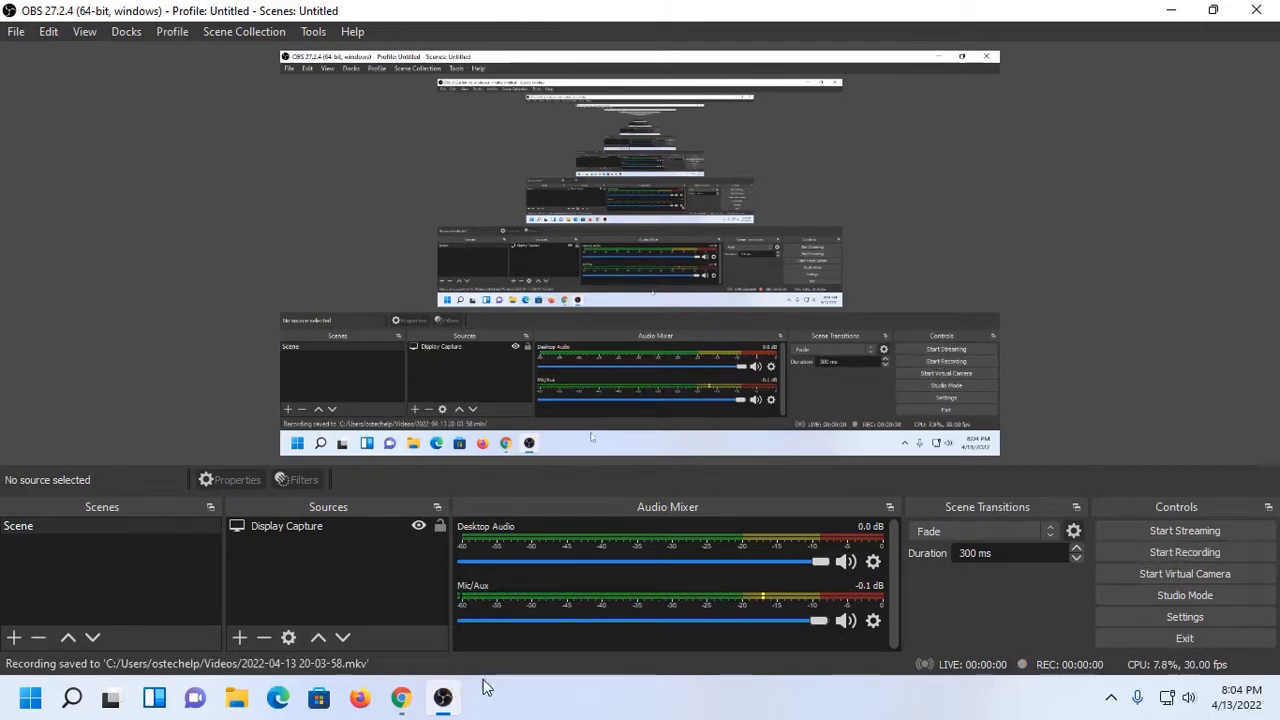
click(240, 699)
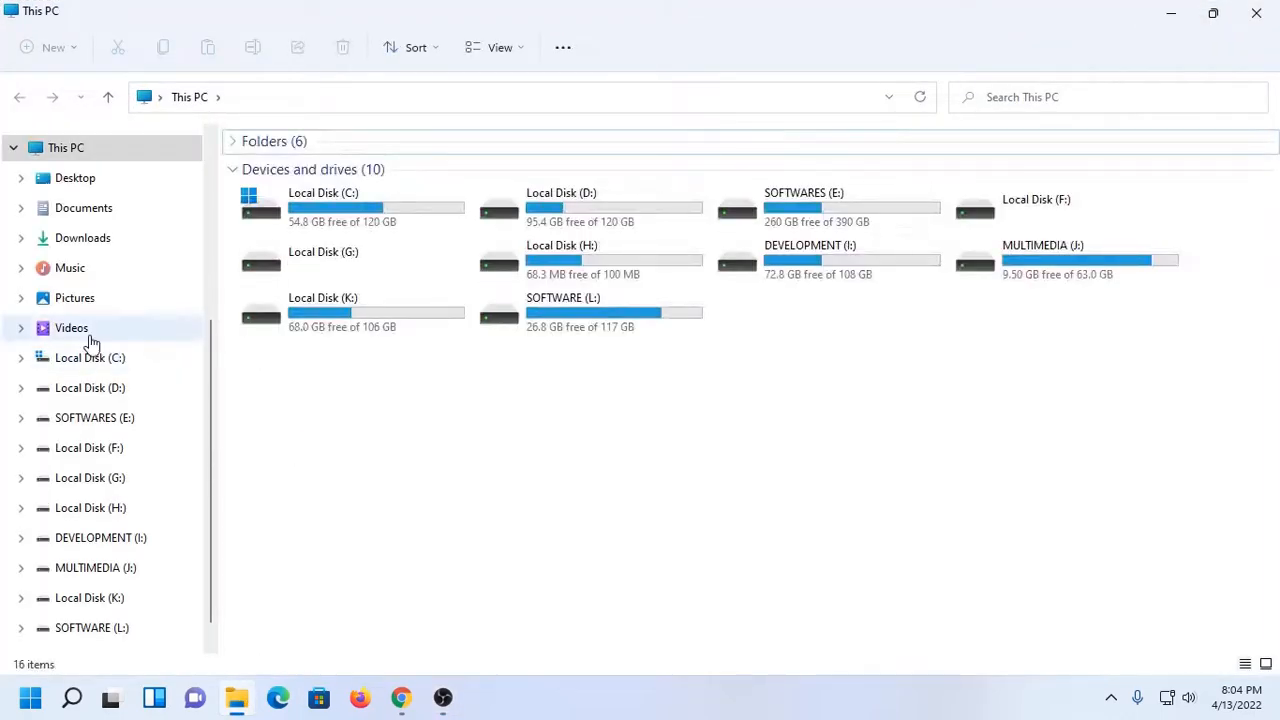
click(85, 331)
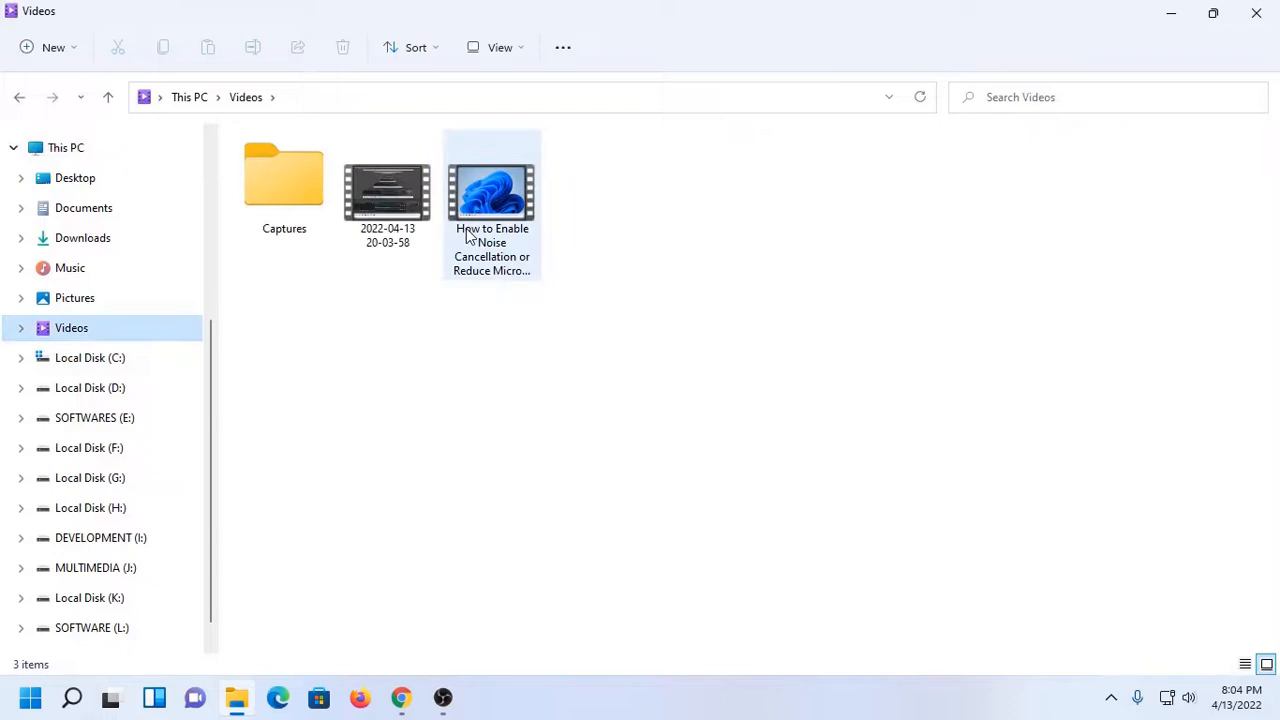
click(385, 188)
double_click(385, 188)
key(Escape)
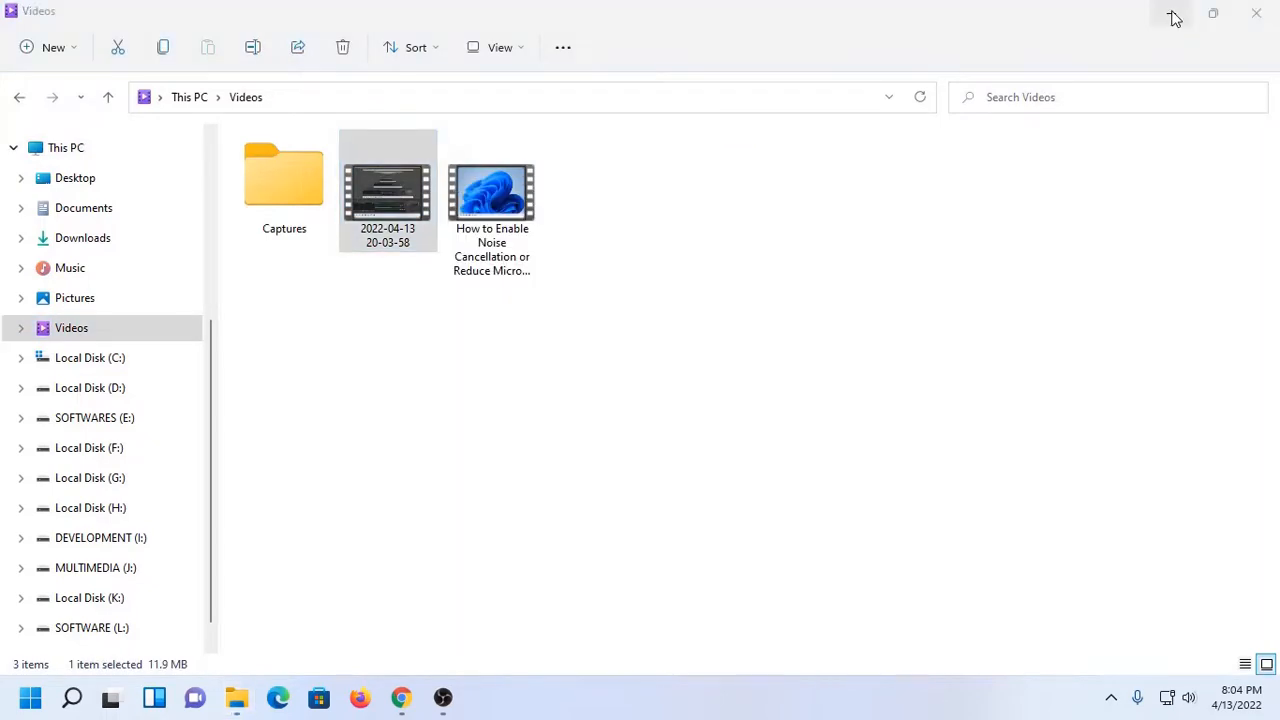
click(1171, 14)
click(1173, 14)
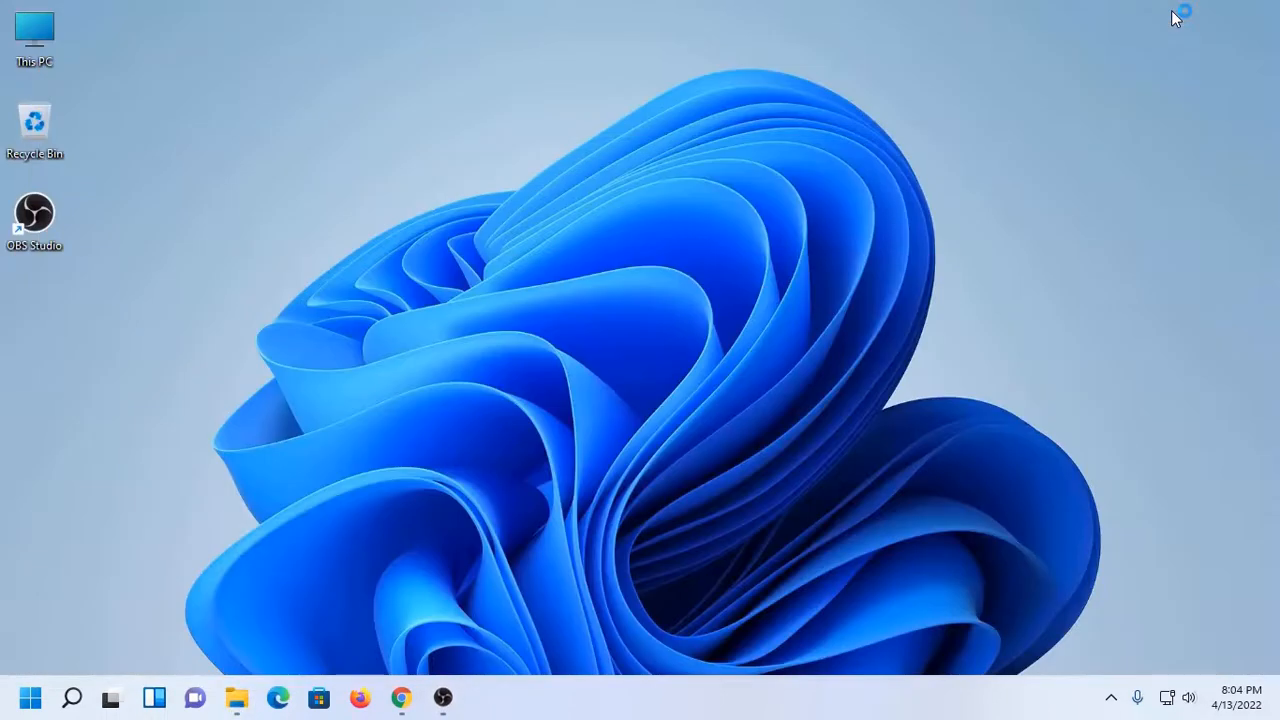
mouse_move(443, 697)
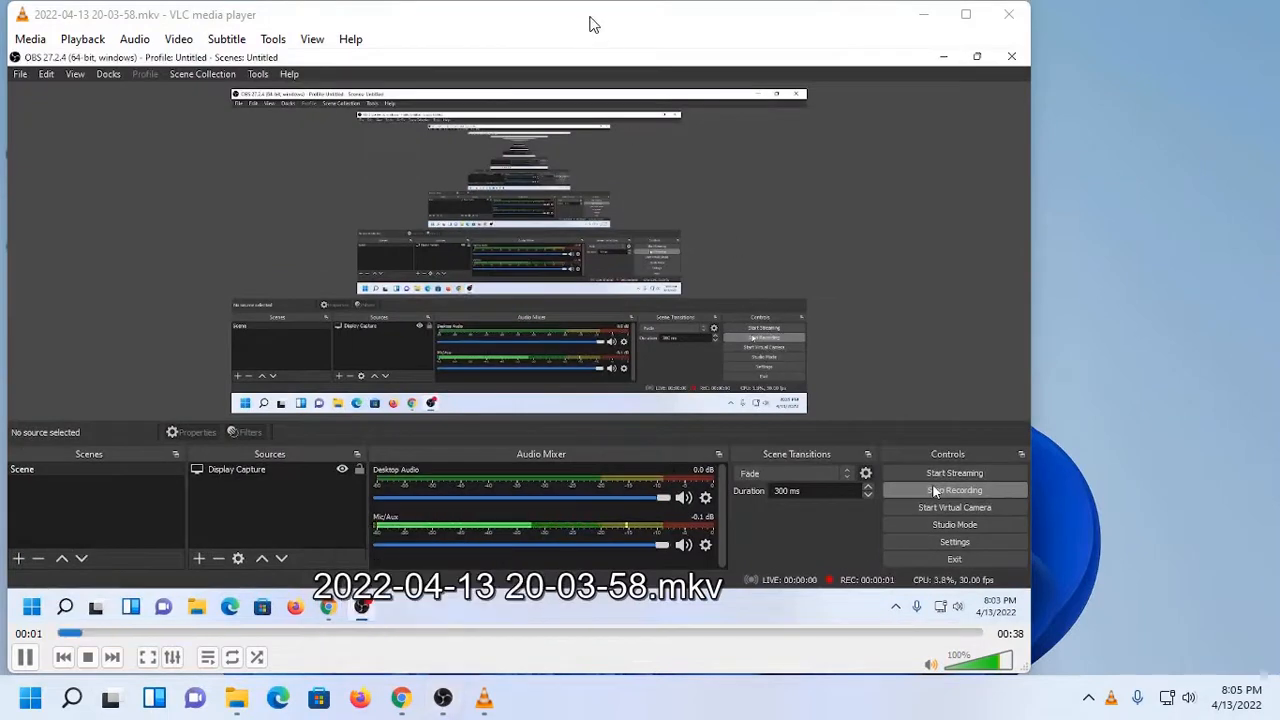
Step: Review the recording in VLC by skipping forward to about 00:12, 00:20 and 00:28, and close the player
drag(589, 23, 712, 17)
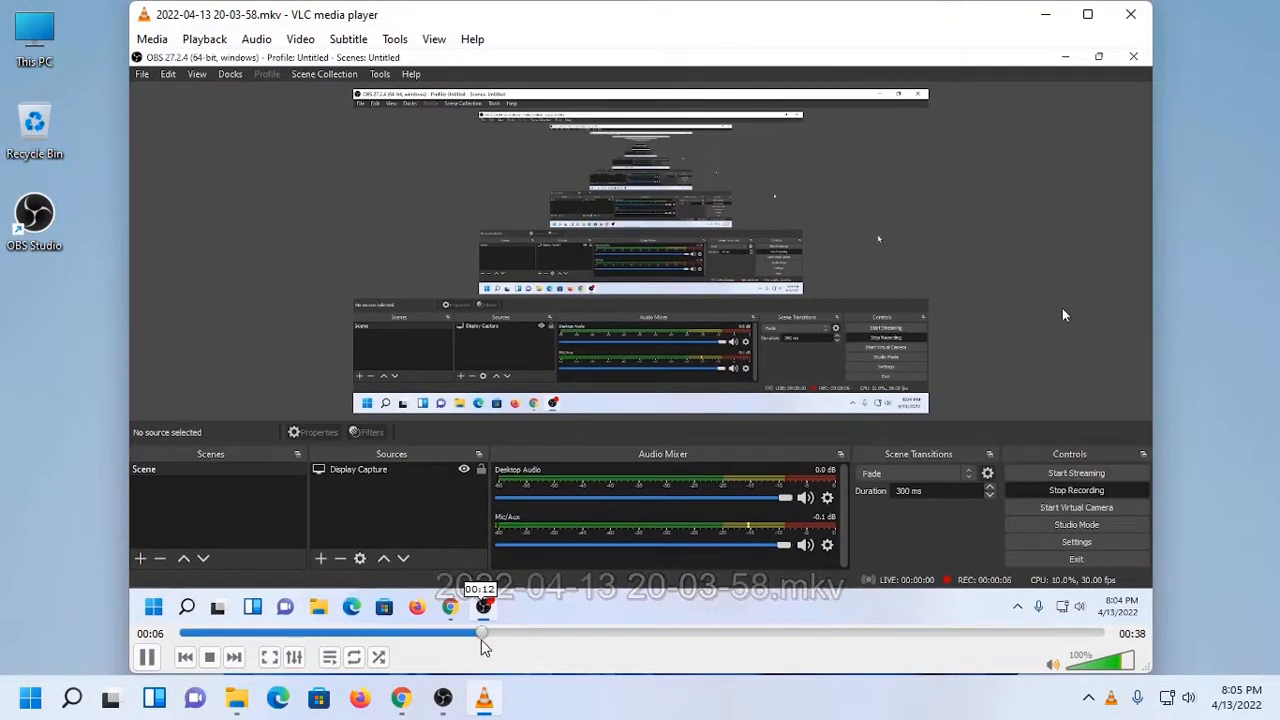
click(485, 633)
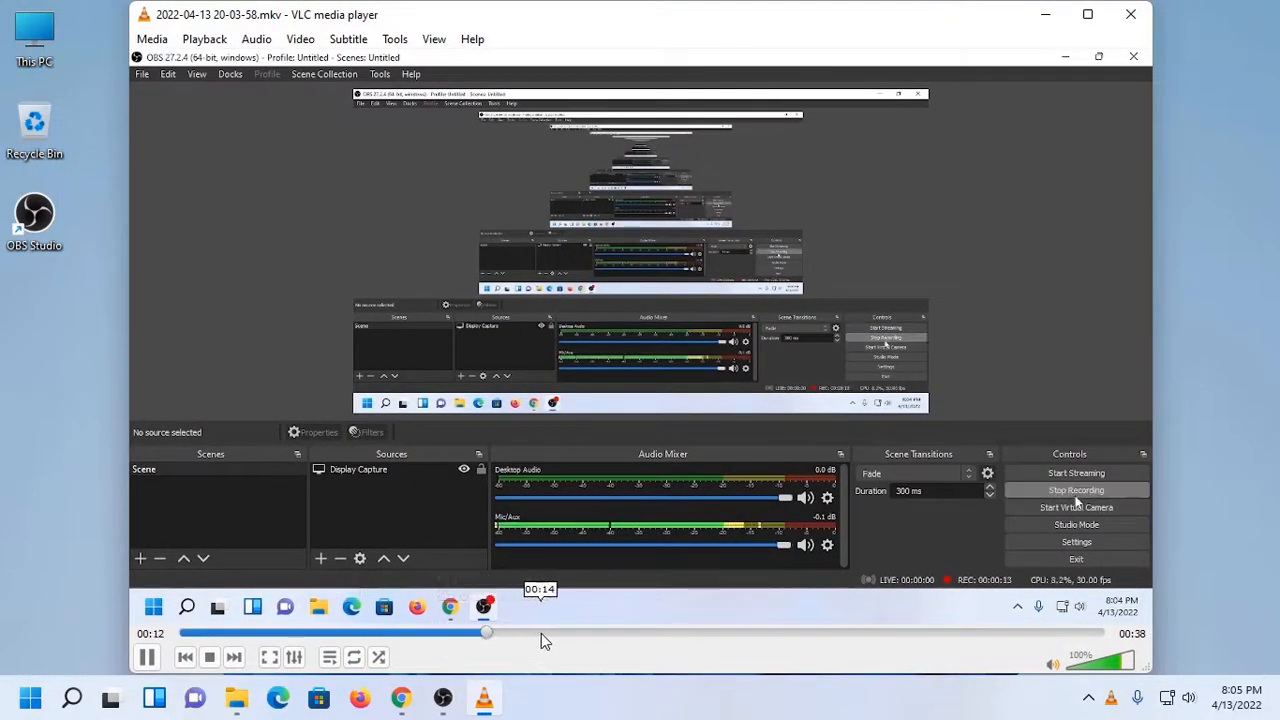
click(688, 633)
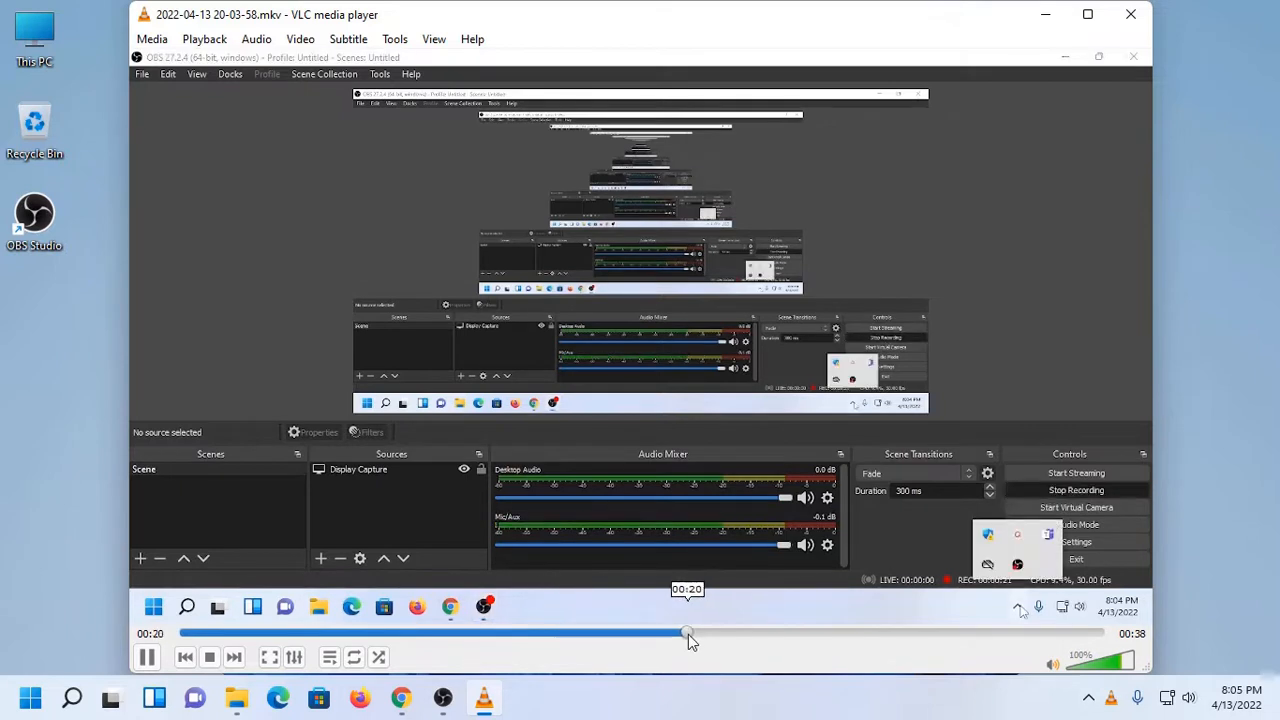
click(808, 634)
click(877, 634)
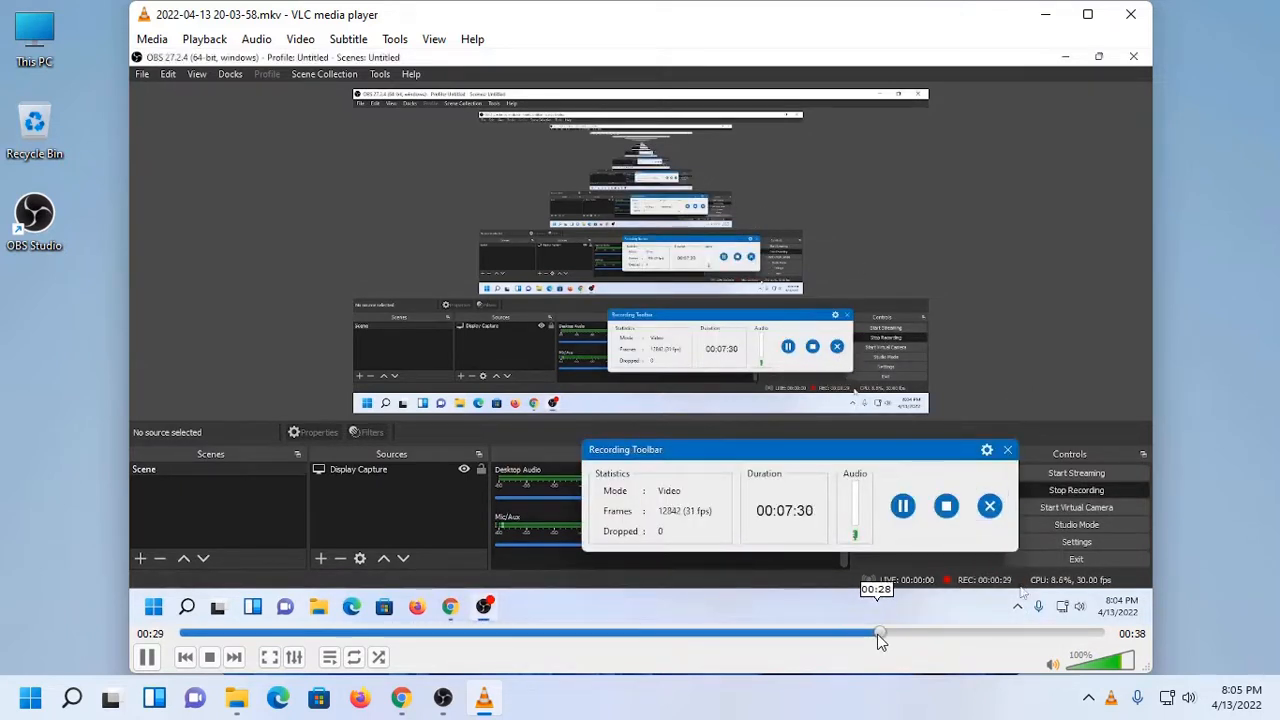
click(1131, 16)
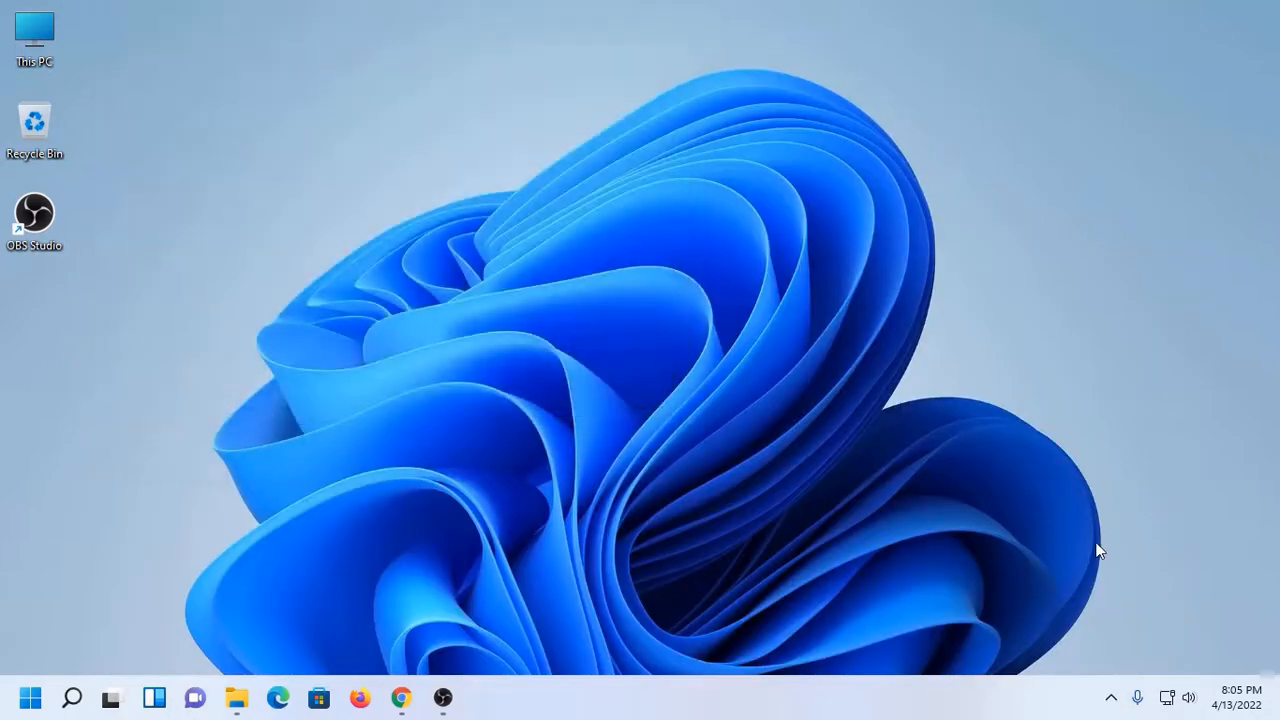
Step: Check the hidden system tray icons and switch back to OBS Studio
click(1109, 700)
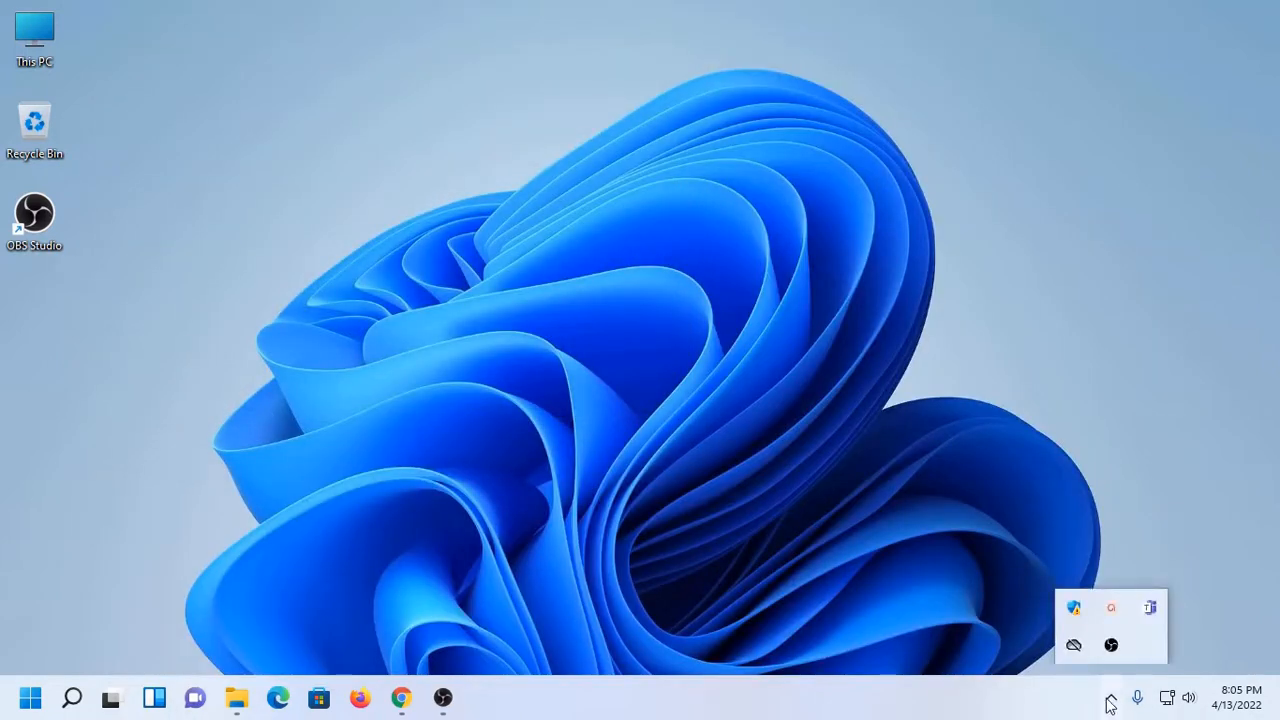
click(1110, 702)
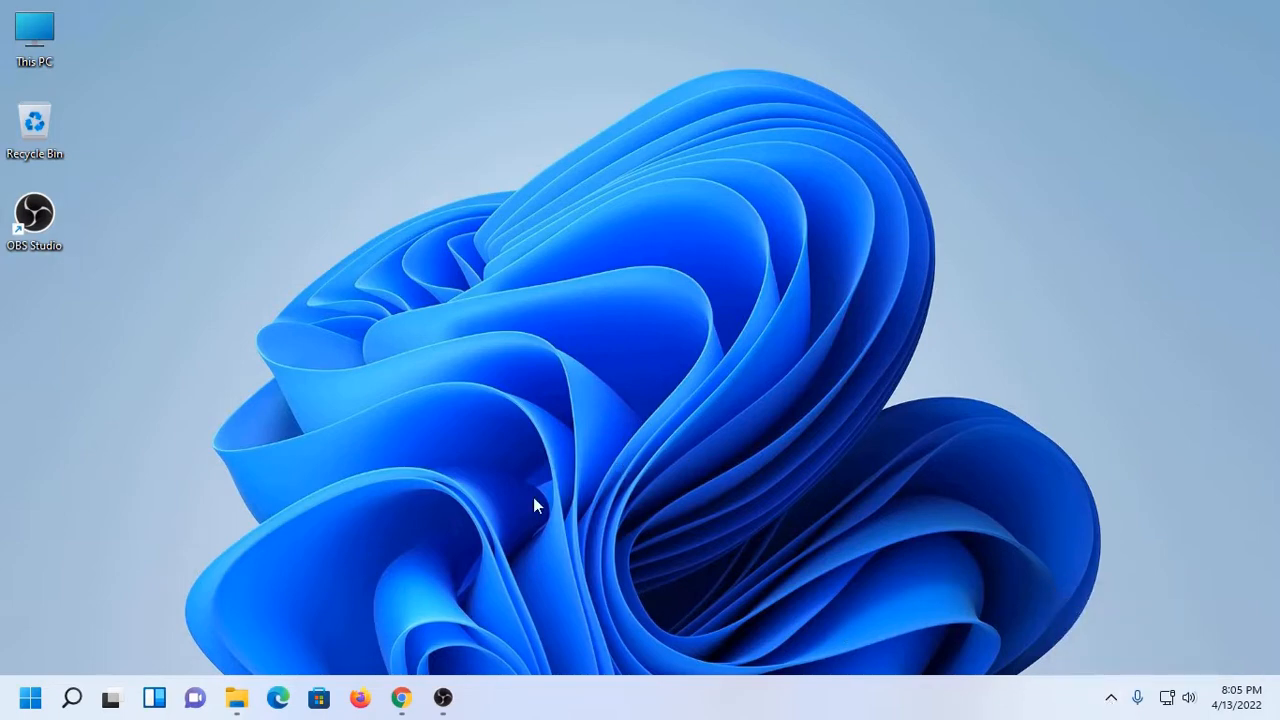
click(443, 698)
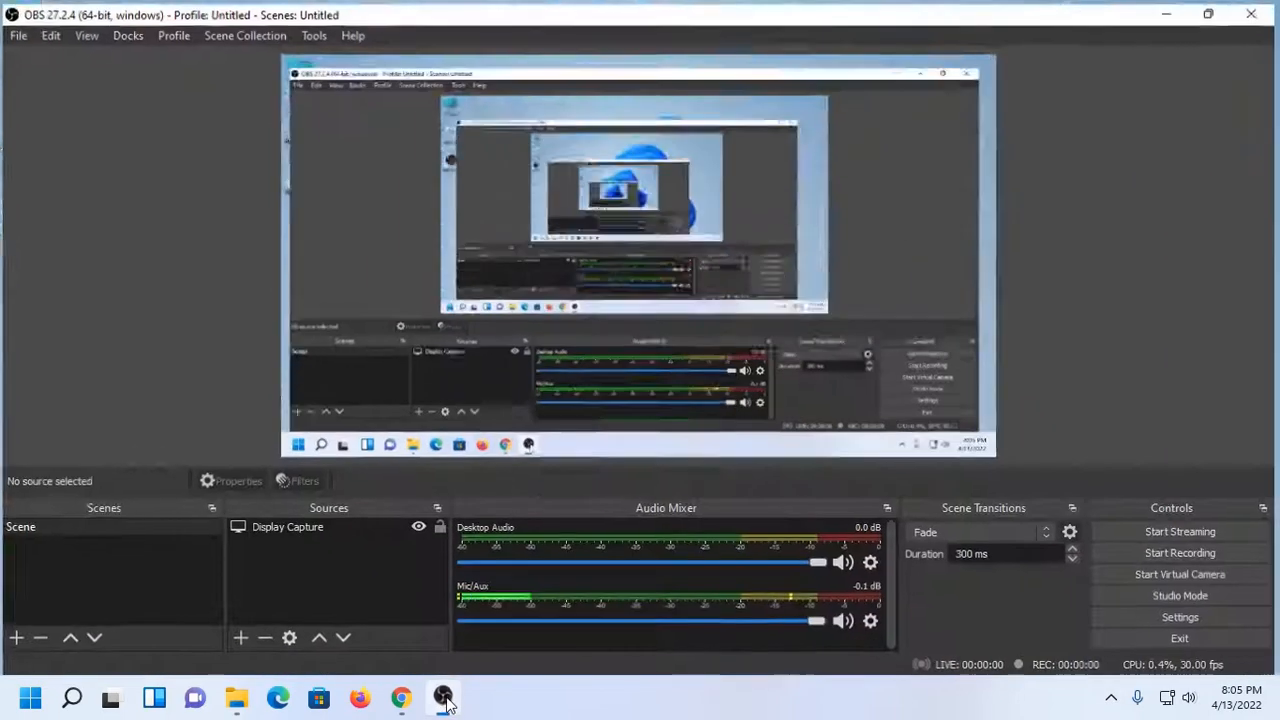